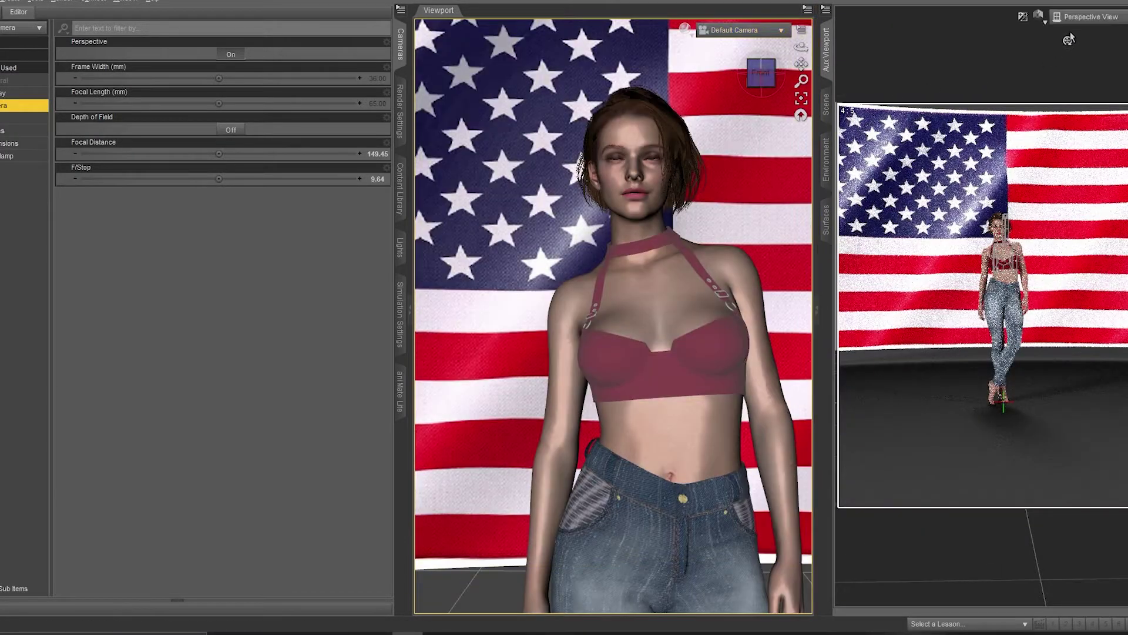
# Step: Show a camera view in the auxiliary viewport and create a new camera labelled "camera test"
pyautogui.click(1068, 42)
pyautogui.click(1066, 126)
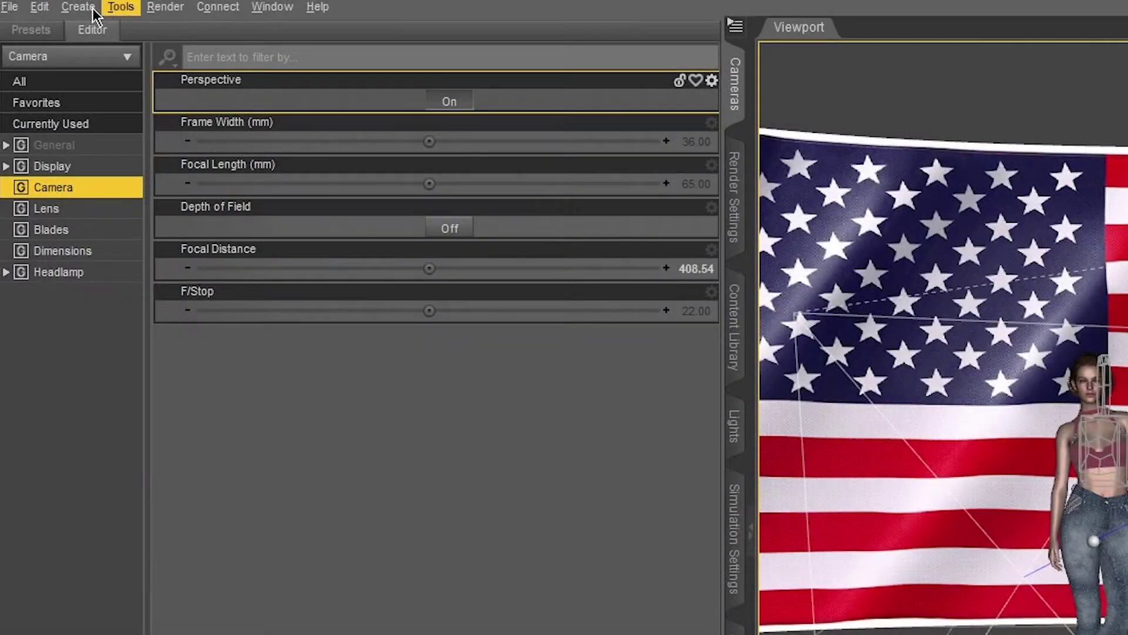
pyautogui.click(78, 6)
pyautogui.click(100, 33)
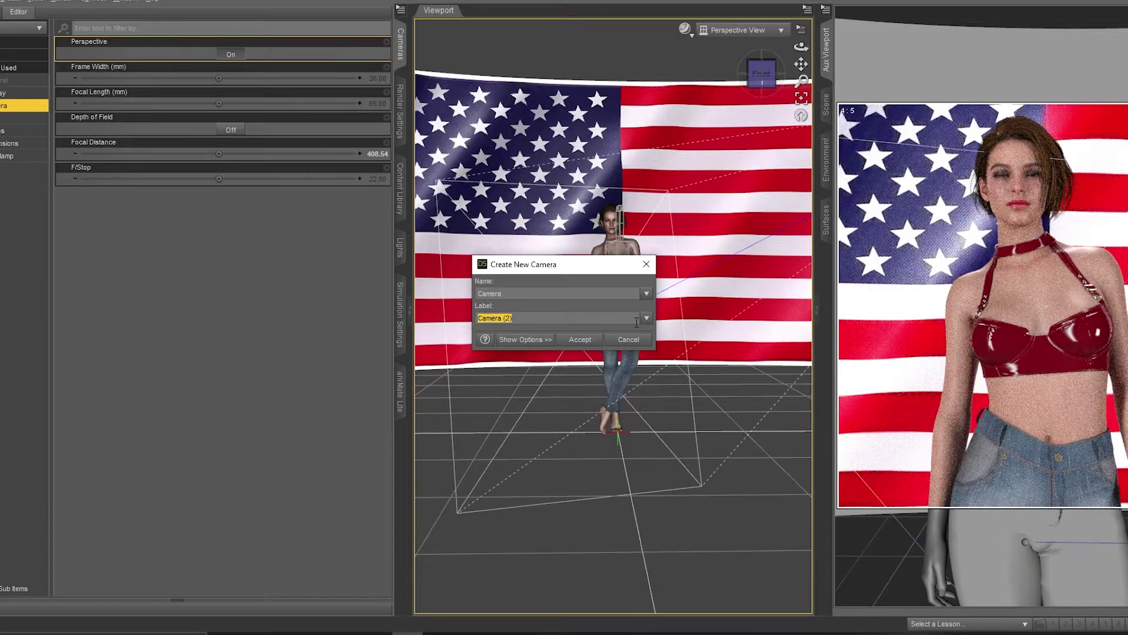
pyautogui.write('cam')
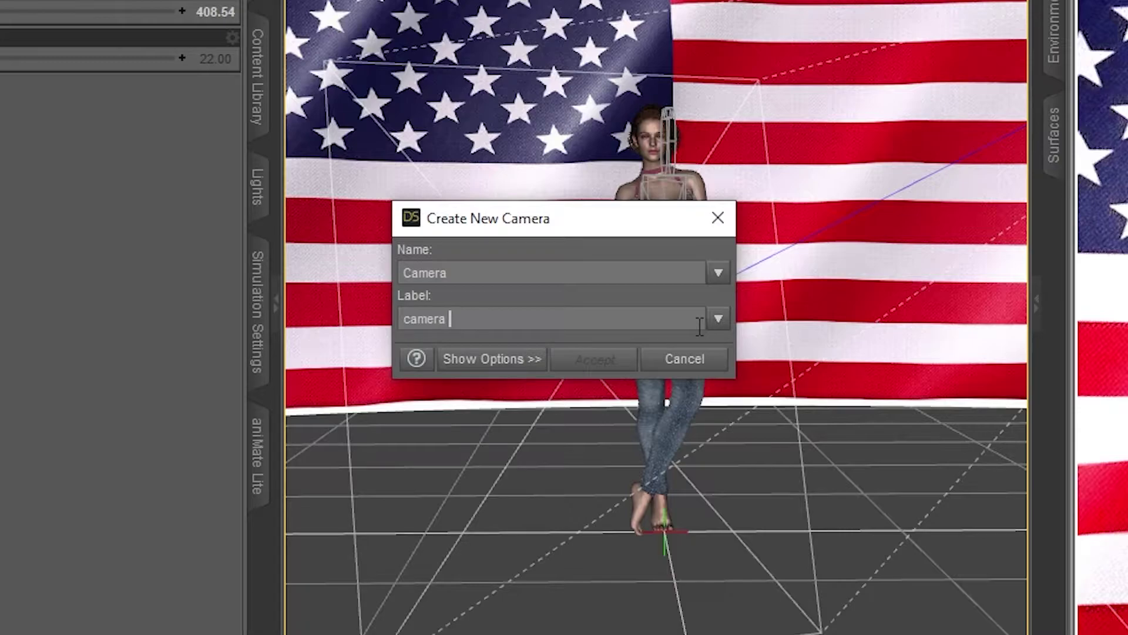
pyautogui.press('Return')
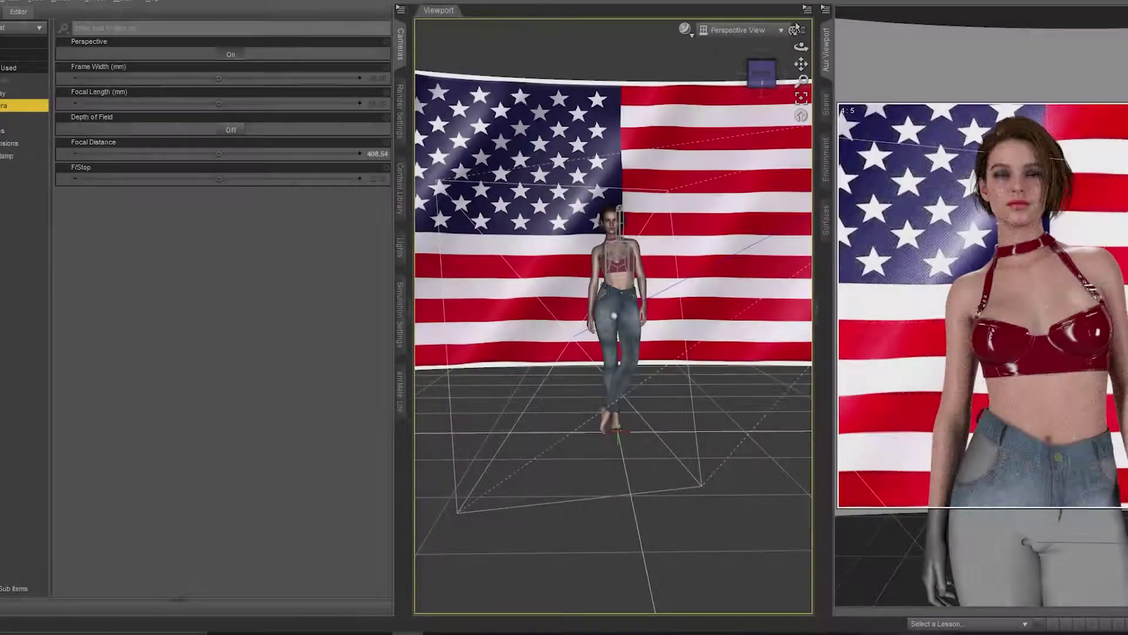
# Step: Look through camera test and reposition it to frame the figure from head to hips against the flag
pyautogui.click(748, 68)
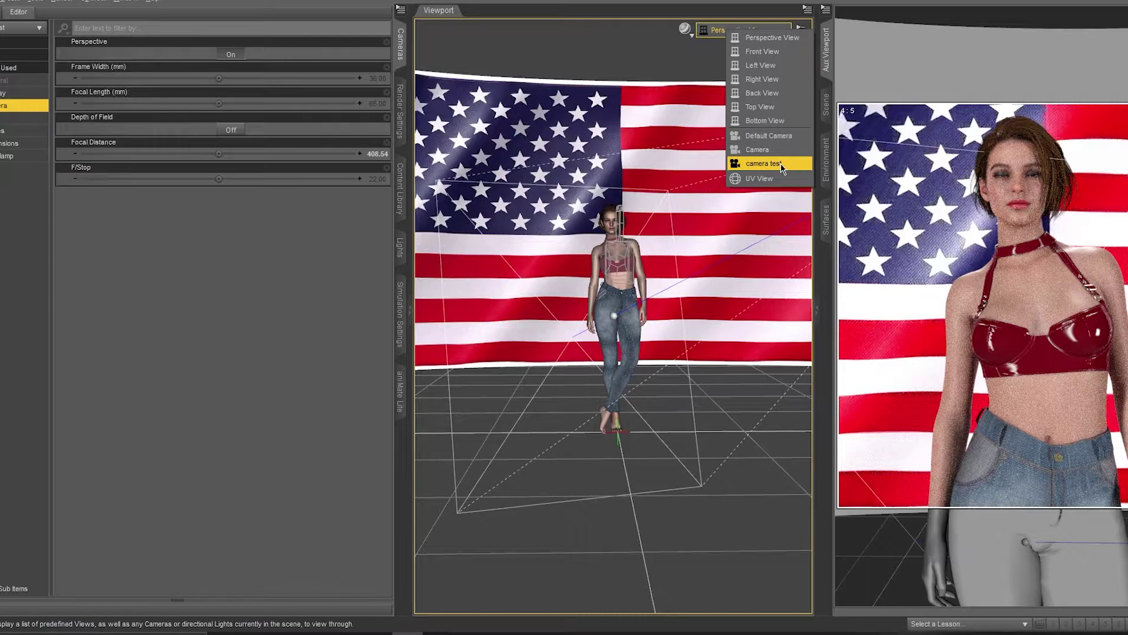
pyautogui.click(764, 164)
pyautogui.moveTo(801, 46); pyautogui.dragTo(851, 48)
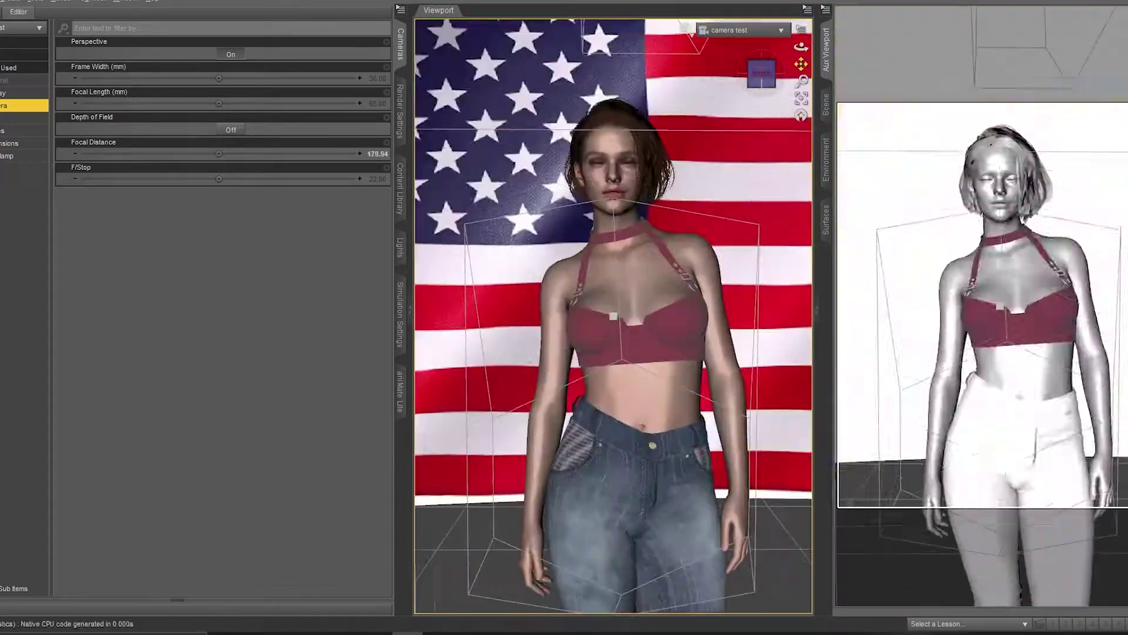
pyautogui.moveTo(802, 81); pyautogui.dragTo(801, 50)
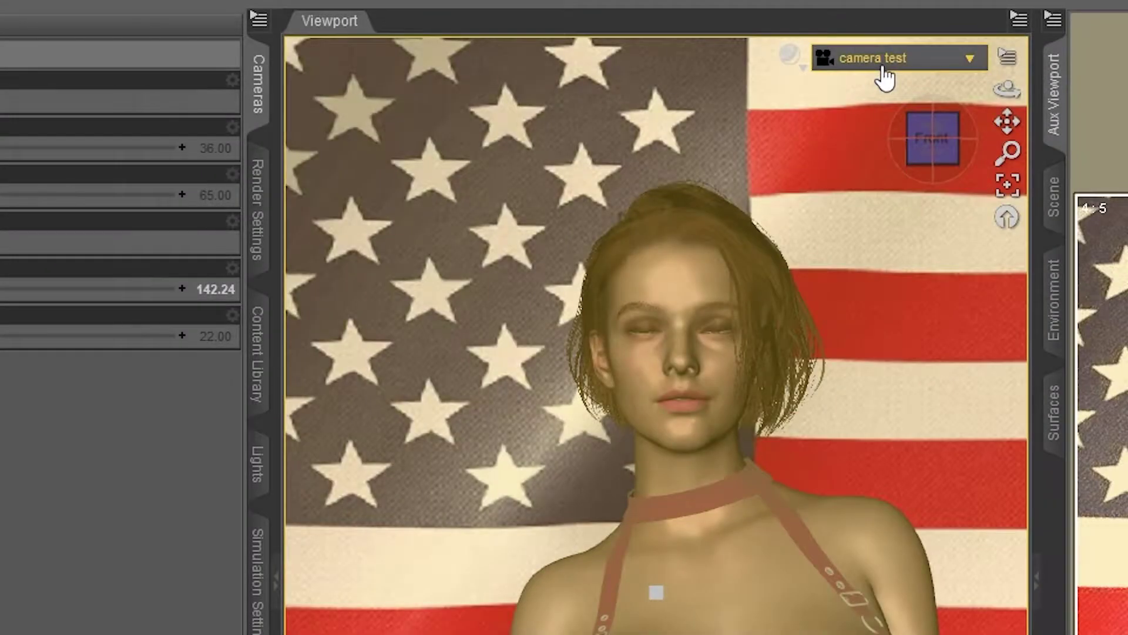
# Step: Return to Perspective View and examine where camera test stands relative to the figure from the side
pyautogui.click(733, 33)
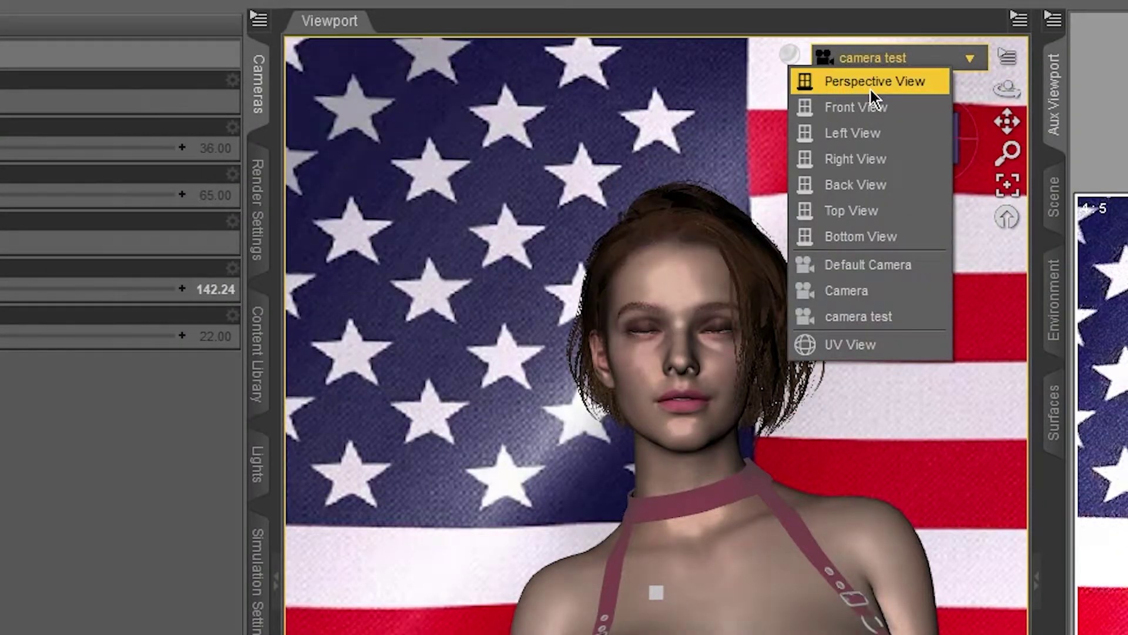
pyautogui.click(869, 87)
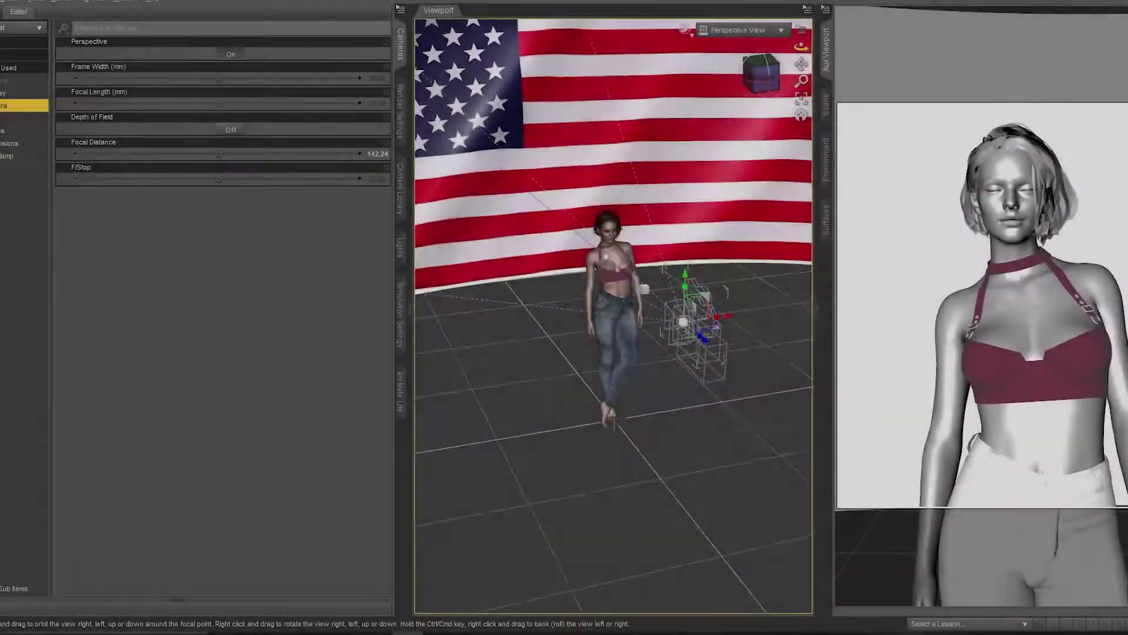
pyautogui.moveTo(800, 47)
pyautogui.mouseDown()
pyautogui.moveTo(757, 47)
pyautogui.moveTo(863, 47)
pyautogui.moveTo(827, 21)
pyautogui.moveTo(804, 29)
pyautogui.moveTo(817, 41)
pyautogui.moveTo(819, 30)
pyautogui.moveTo(786, 58)
pyautogui.mouseUp()
pyautogui.scroll(-3, 667, 194)
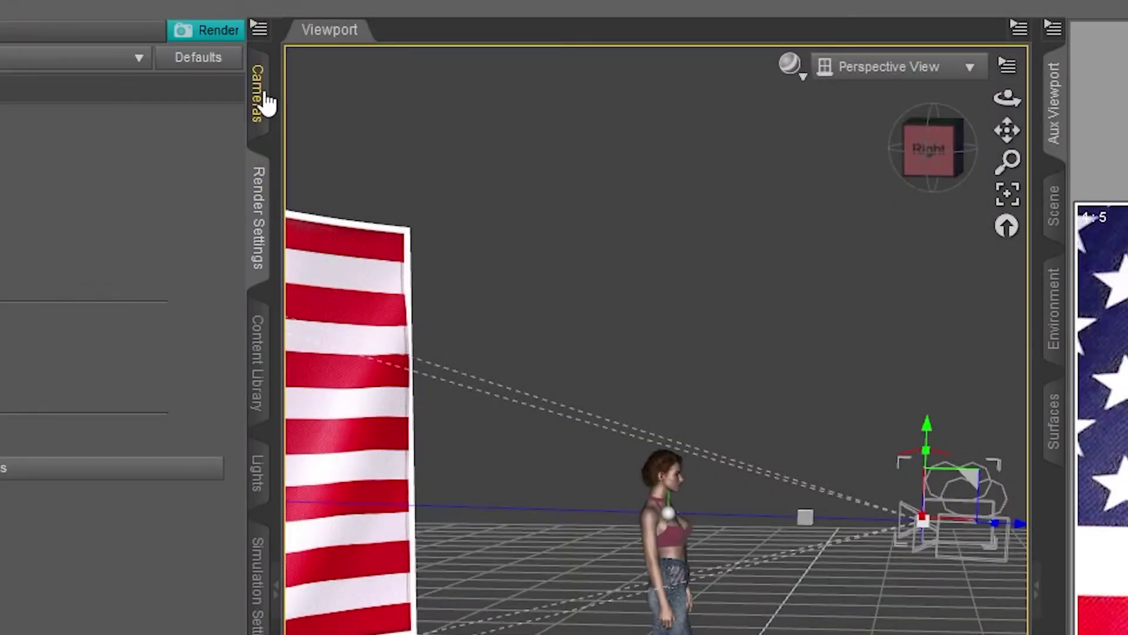
# Step: Close the Cameras pane
pyautogui.click(400, 43)
pyautogui.rightClick(259, 94)
pyautogui.click(341, 254)
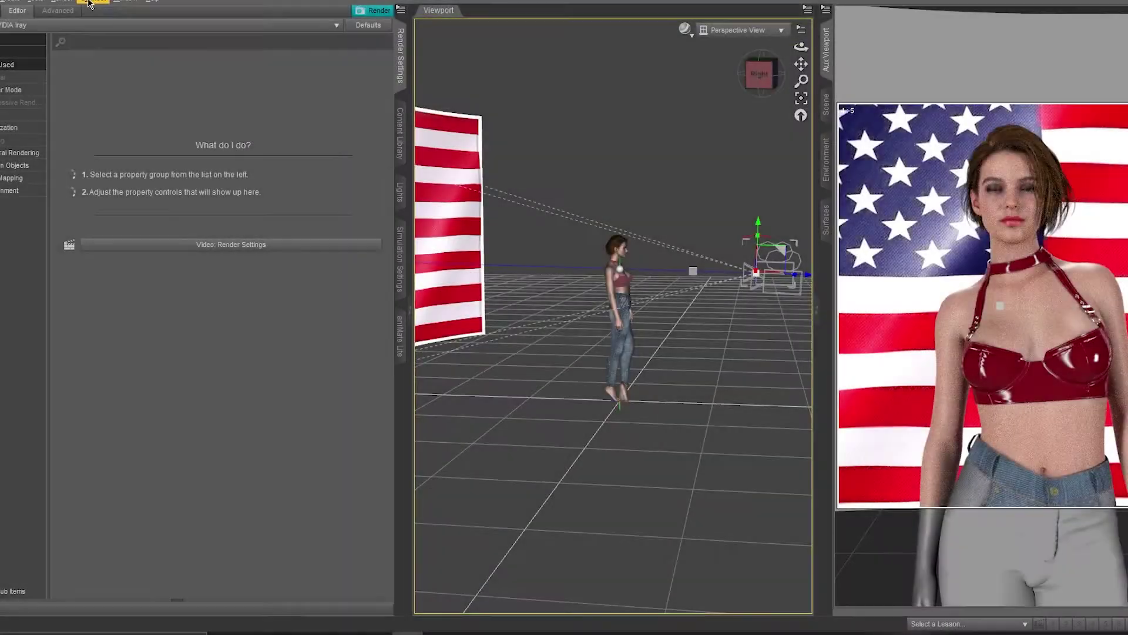
# Step: Reopen the Cameras pane and dock it ahead of the Render Settings pane
pyautogui.click(118, 4)
pyautogui.moveTo(118, 7)
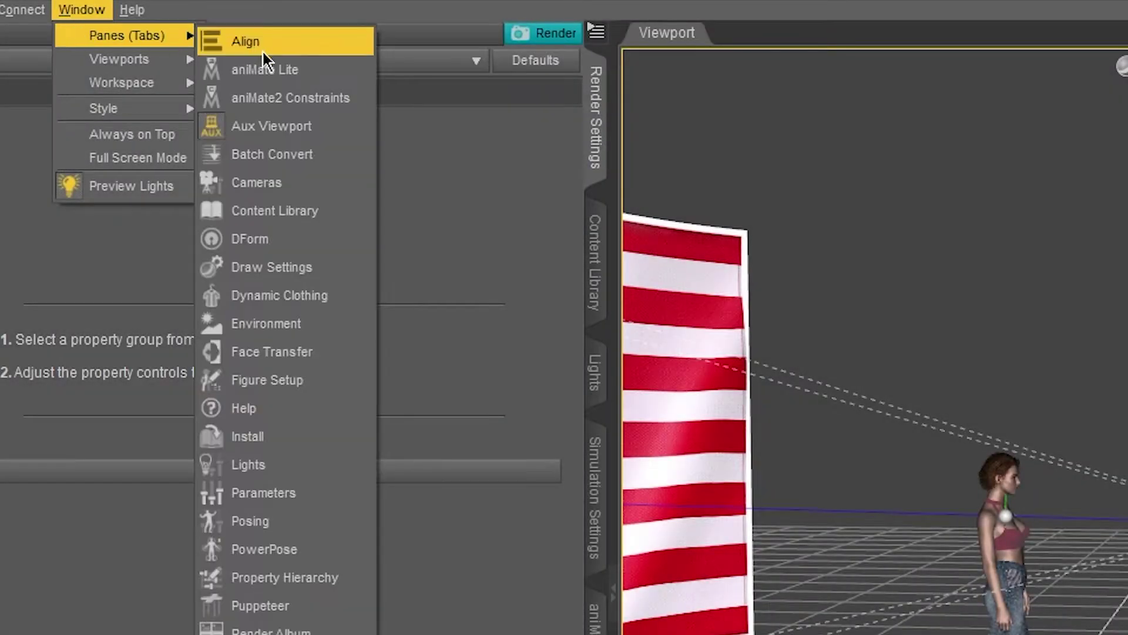
pyautogui.click(261, 182)
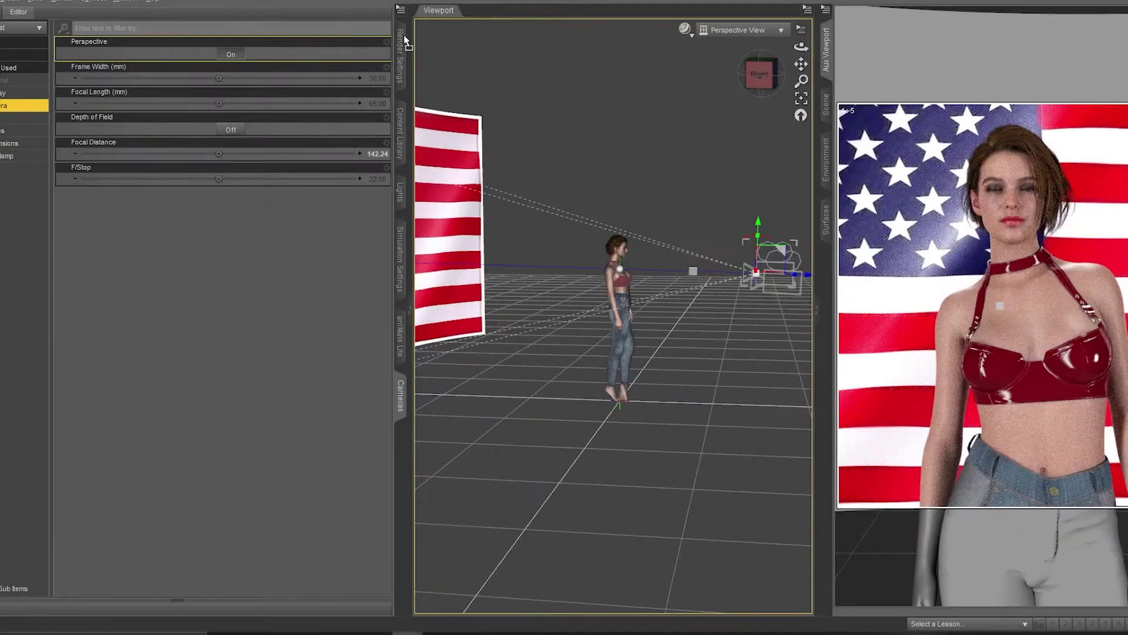
pyautogui.moveTo(405, 40); pyautogui.dragTo(404, 48)
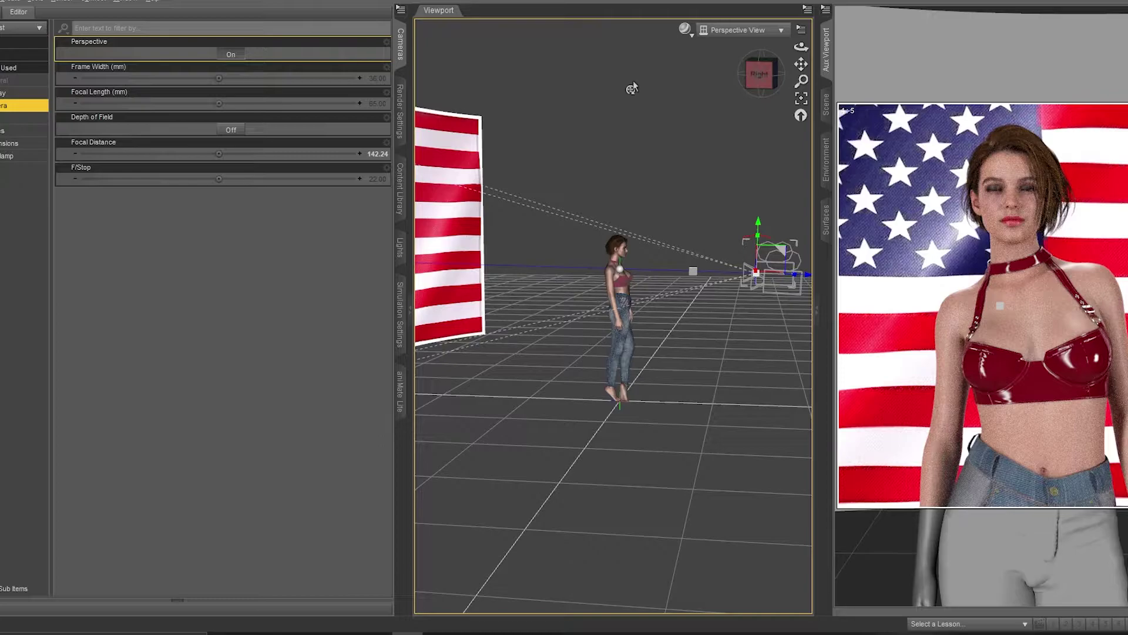
# Step: Select camera test in the scene's node list and bring back the auxiliary viewport
pyautogui.click(826, 105)
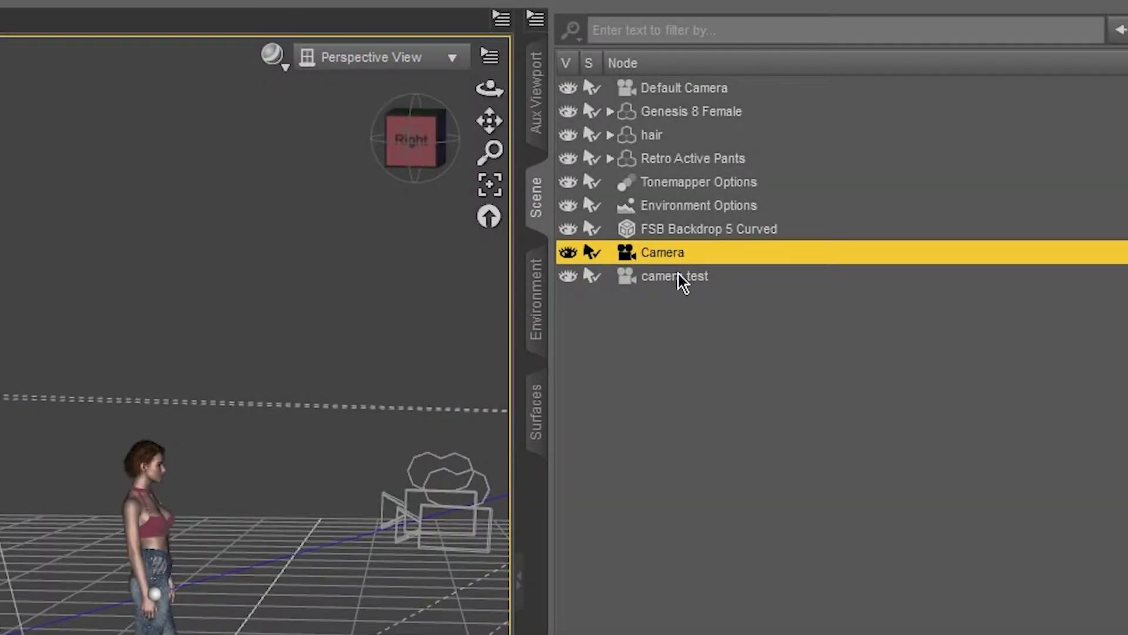
pyautogui.click(678, 276)
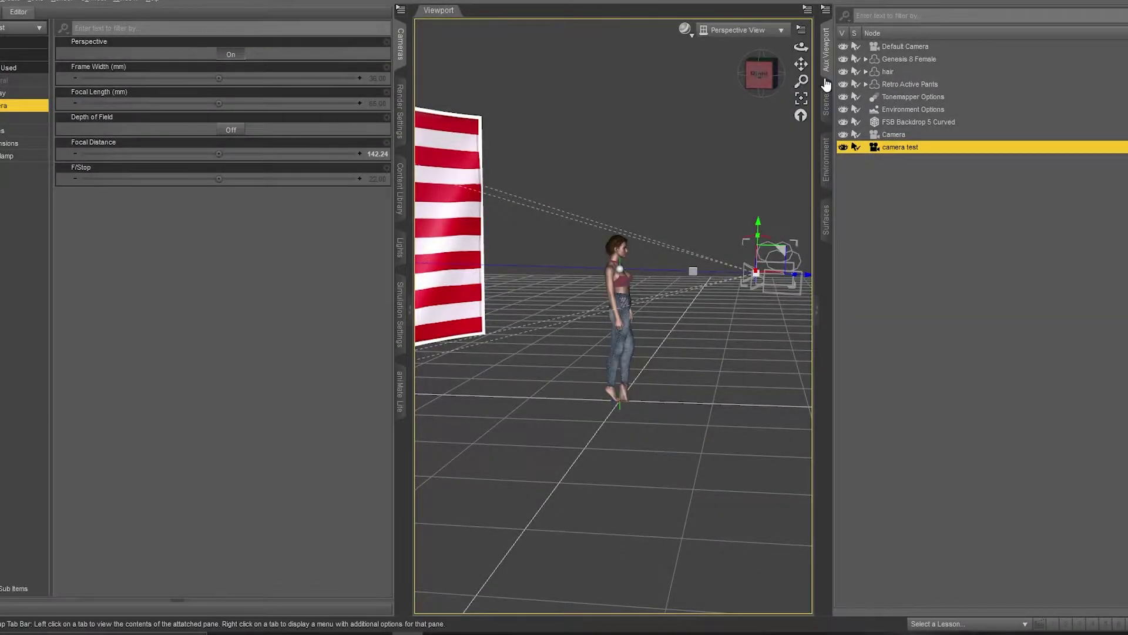
pyautogui.click(826, 50)
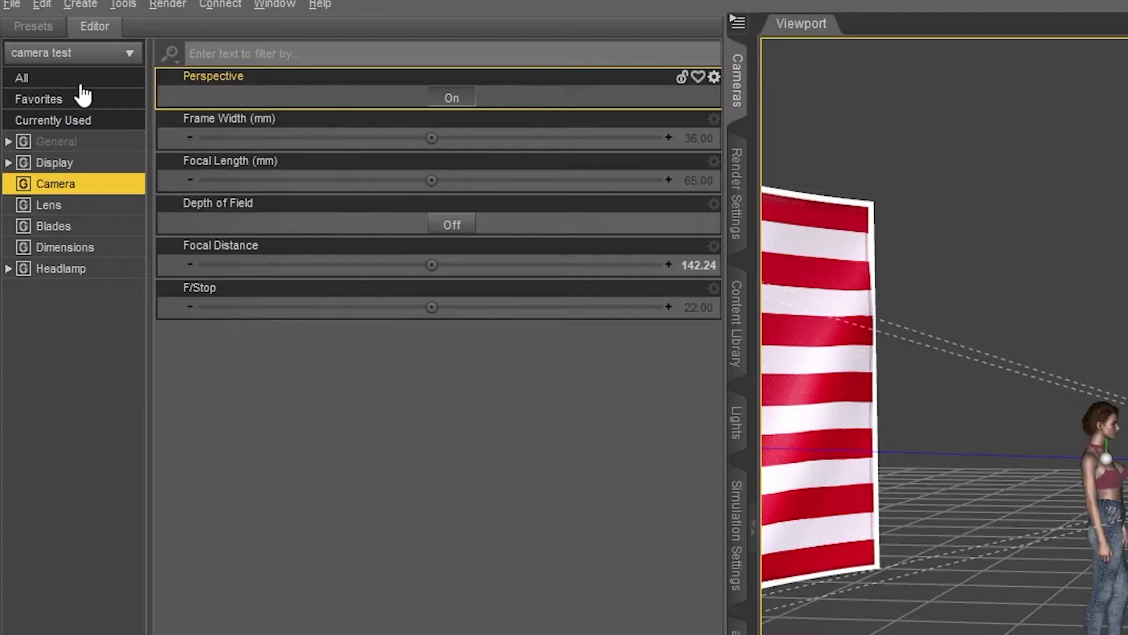
# Step: Switch the camera being edited to Camera and back to camera test
pyautogui.click(68, 54)
pyautogui.click(64, 101)
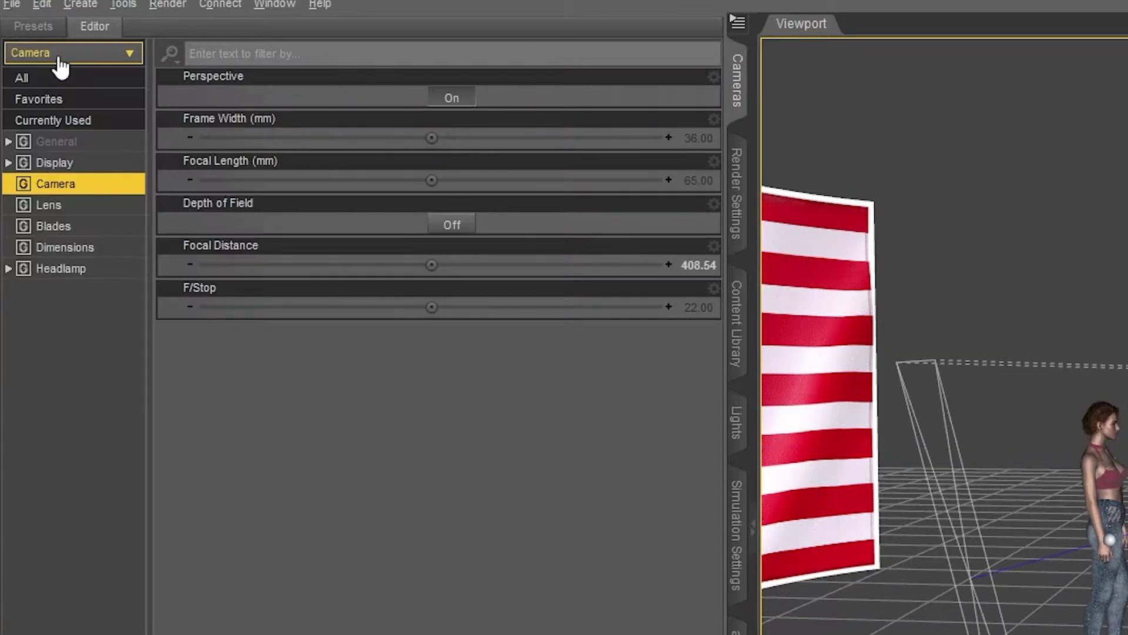
pyautogui.click(62, 56)
pyautogui.click(61, 123)
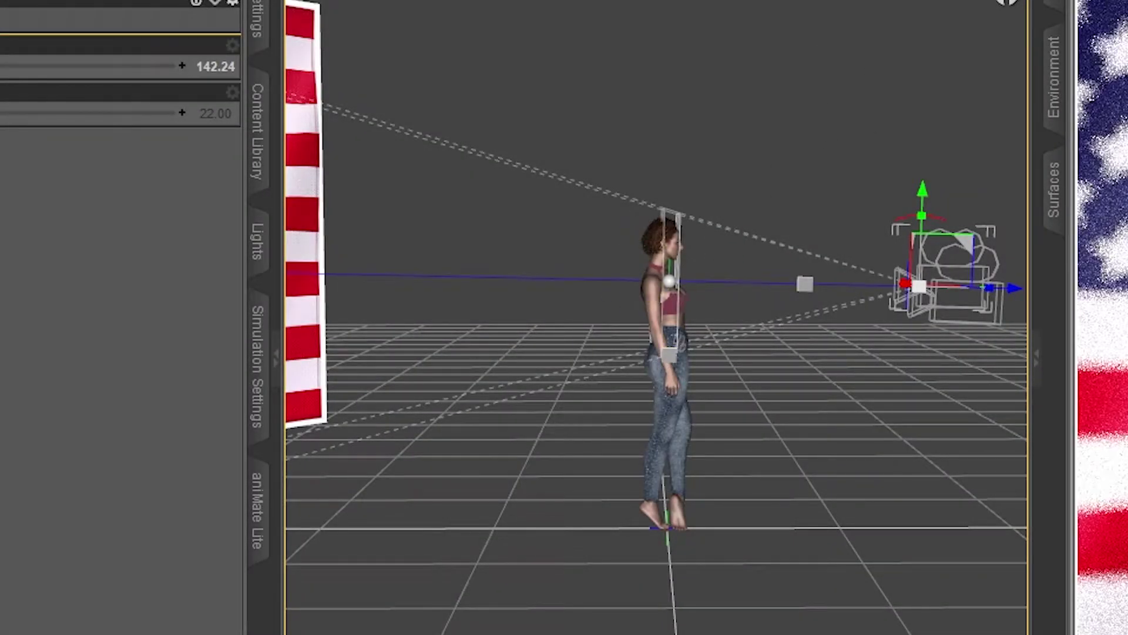
# Step: Examine camera test's depth-of-field planes around the figure from several angles, ending with a side view
pyautogui.scroll(5, 656, 353)
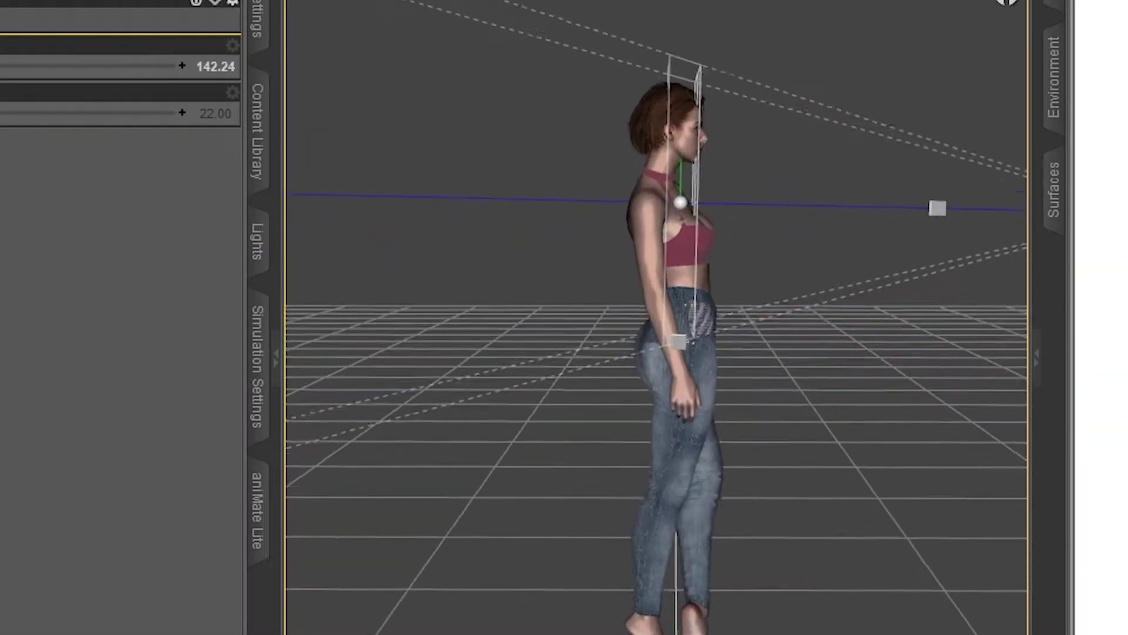
pyautogui.scroll(3, 667, 169)
pyautogui.scroll(-2, 668, 169)
pyautogui.keyDown('alt'); pyautogui.moveTo(447, 118); pyautogui.dragTo(478, 71); pyautogui.keyUp('alt')
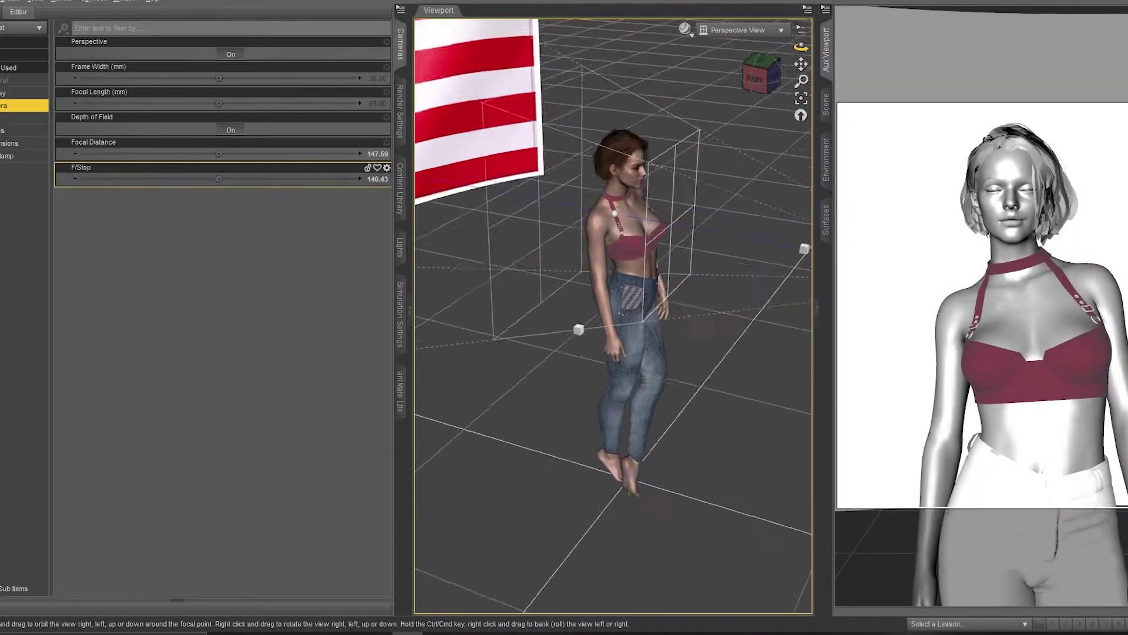
pyautogui.moveTo(801, 47); pyautogui.dragTo(825, 49)
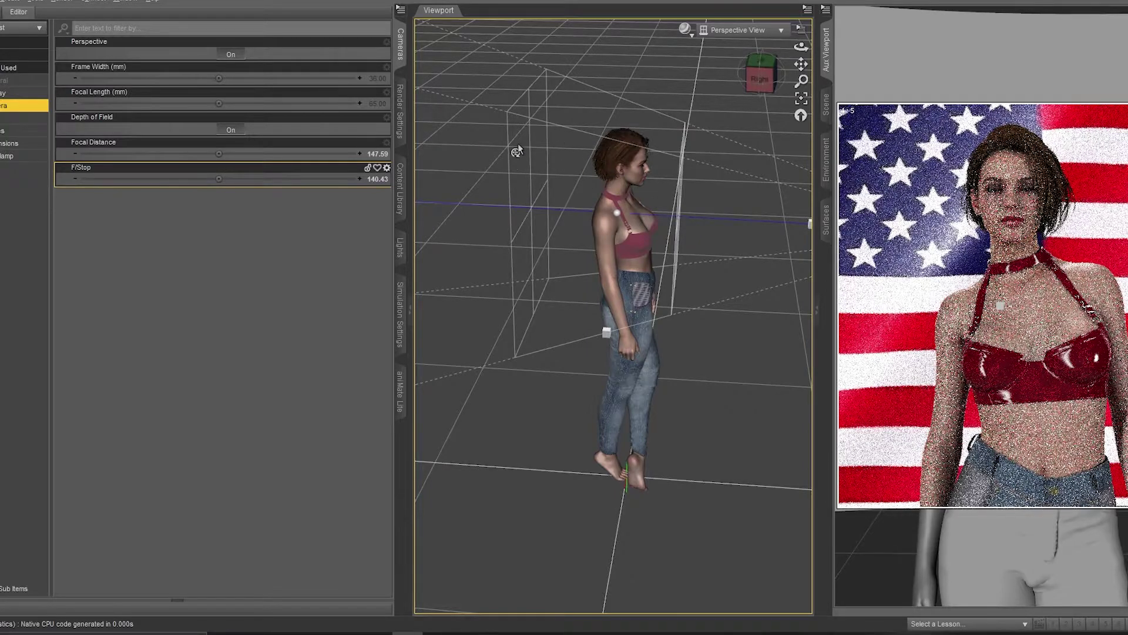
pyautogui.click(760, 75)
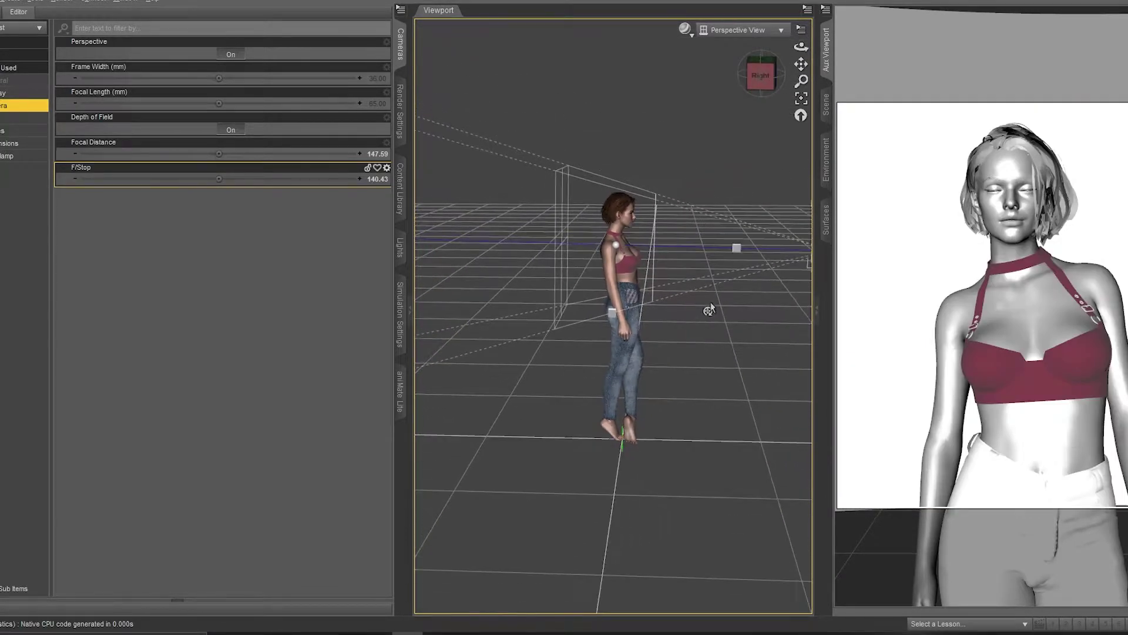
pyautogui.moveTo(800, 64); pyautogui.dragTo(811, 46)
pyautogui.scroll(-3, 691, 129)
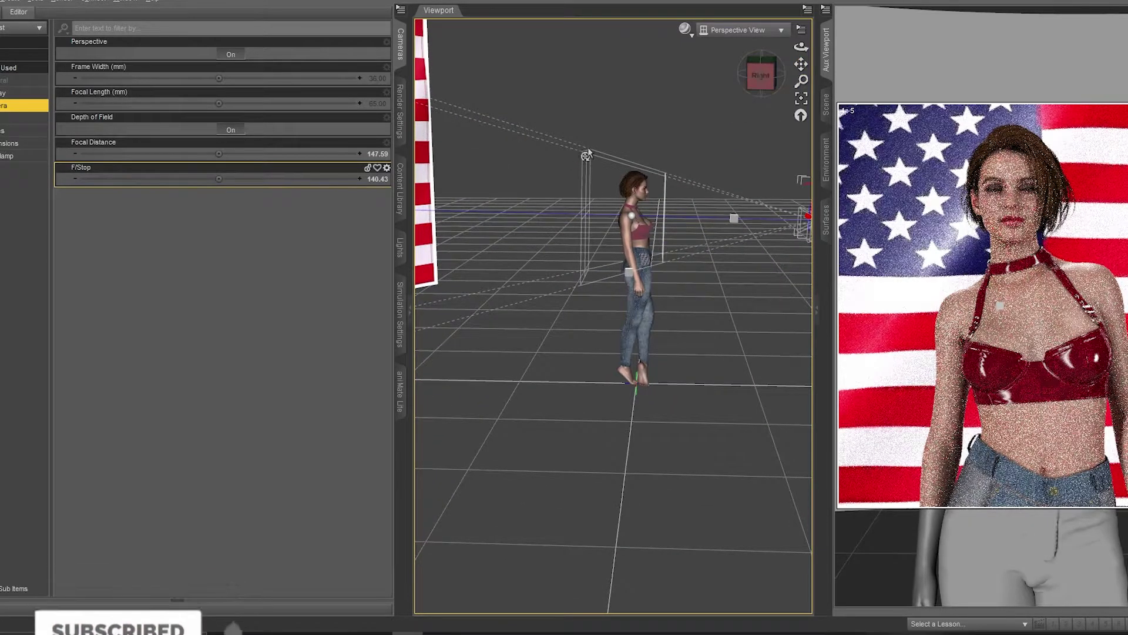
pyautogui.moveTo(801, 47); pyautogui.dragTo(809, 40)
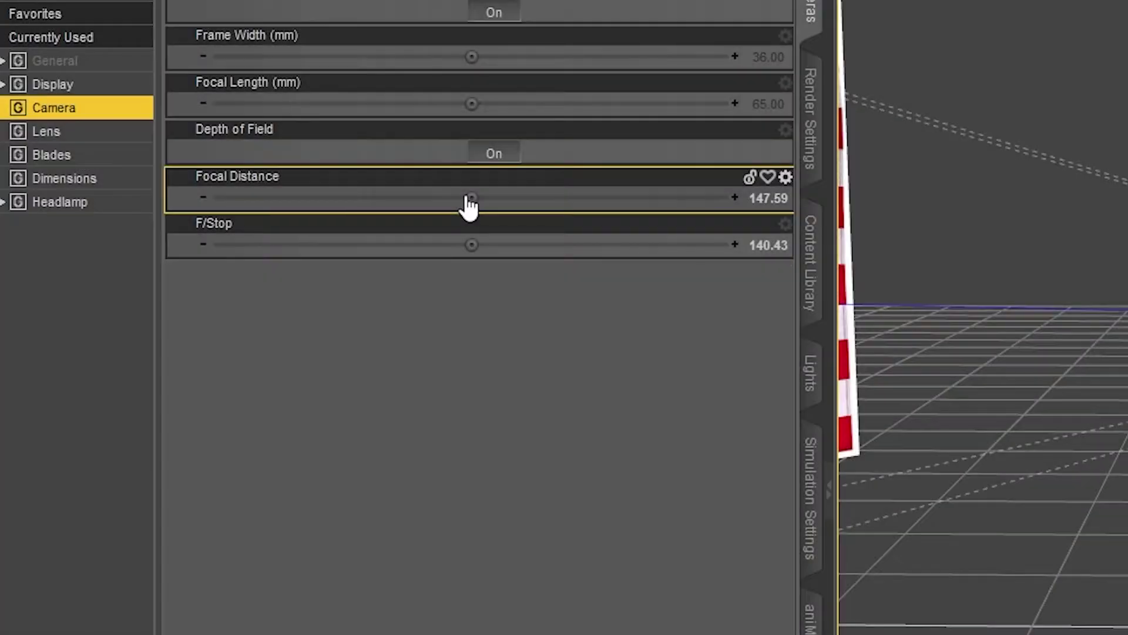
# Step: Reduce camera test's Focal Distance to 141.48 and its F/Stop to 17.64
pyautogui.moveTo(218, 156); pyautogui.dragTo(218, 155)
pyautogui.moveTo(469, 201); pyautogui.dragTo(411, 197)
pyautogui.moveTo(469, 244); pyautogui.dragTo(561, 244)
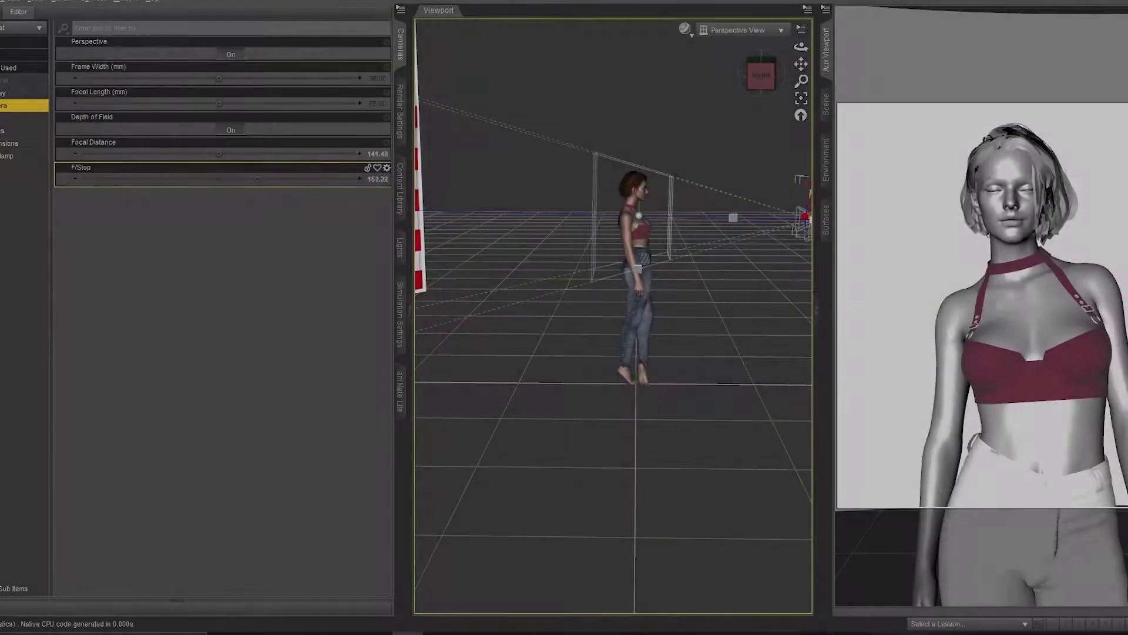
pyautogui.moveTo(414, 244)
pyautogui.mouseDown()
pyautogui.moveTo(470, 245)
pyautogui.moveTo(408, 244)
pyautogui.mouseUp()
pyautogui.moveTo(174, 179); pyautogui.dragTo(149, 178)
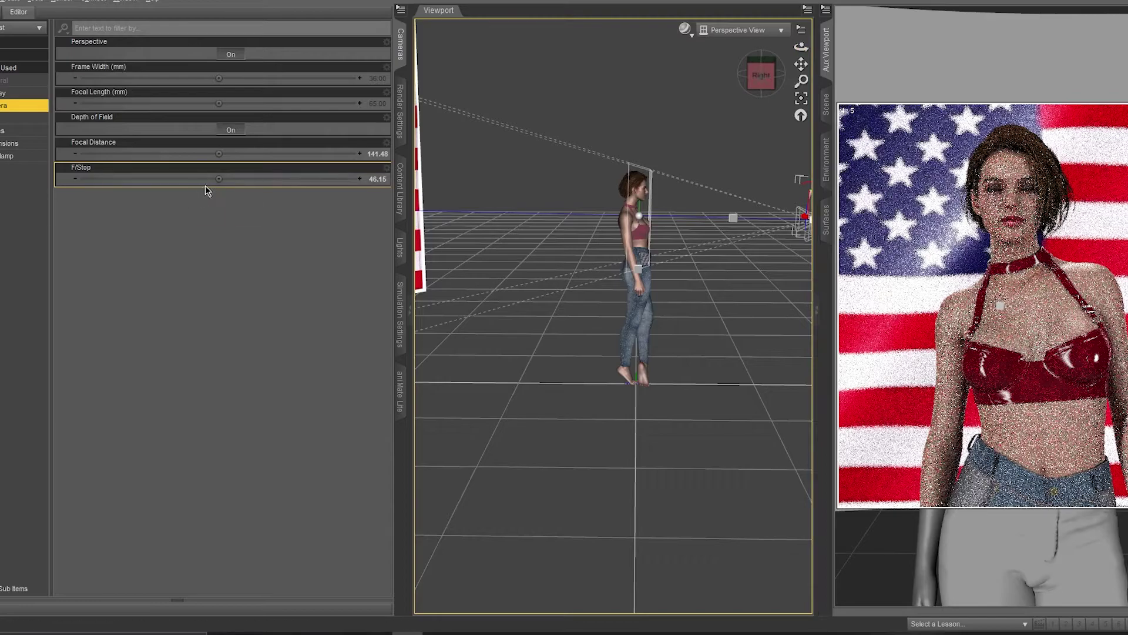
pyautogui.moveTo(219, 179); pyautogui.dragTo(186, 179)
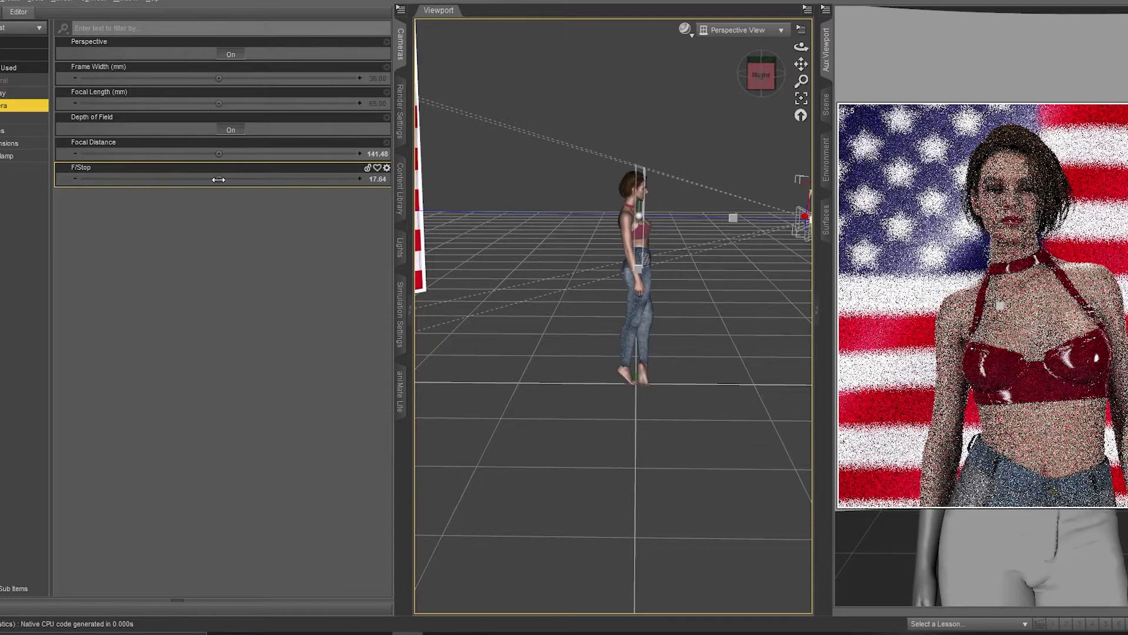
# Step: Tighten the focus zone around the front of the figure with a Focal Distance of 136.10 and an F/Stop of 10.60
pyautogui.scroll(4, 631, 156)
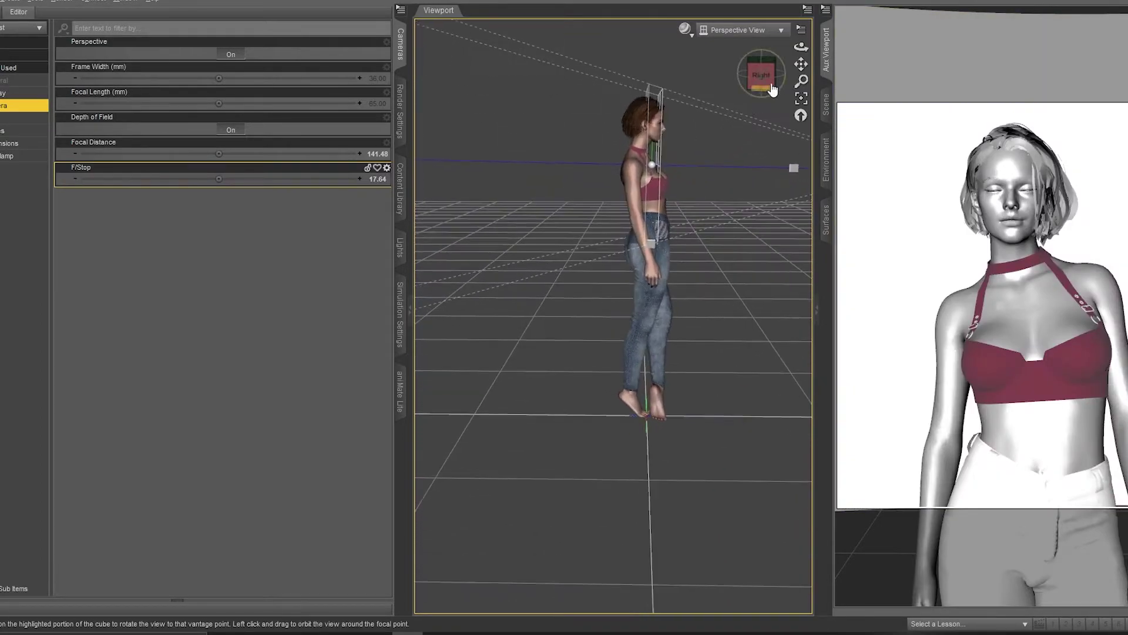
pyautogui.moveTo(800, 64); pyautogui.dragTo(800, 84)
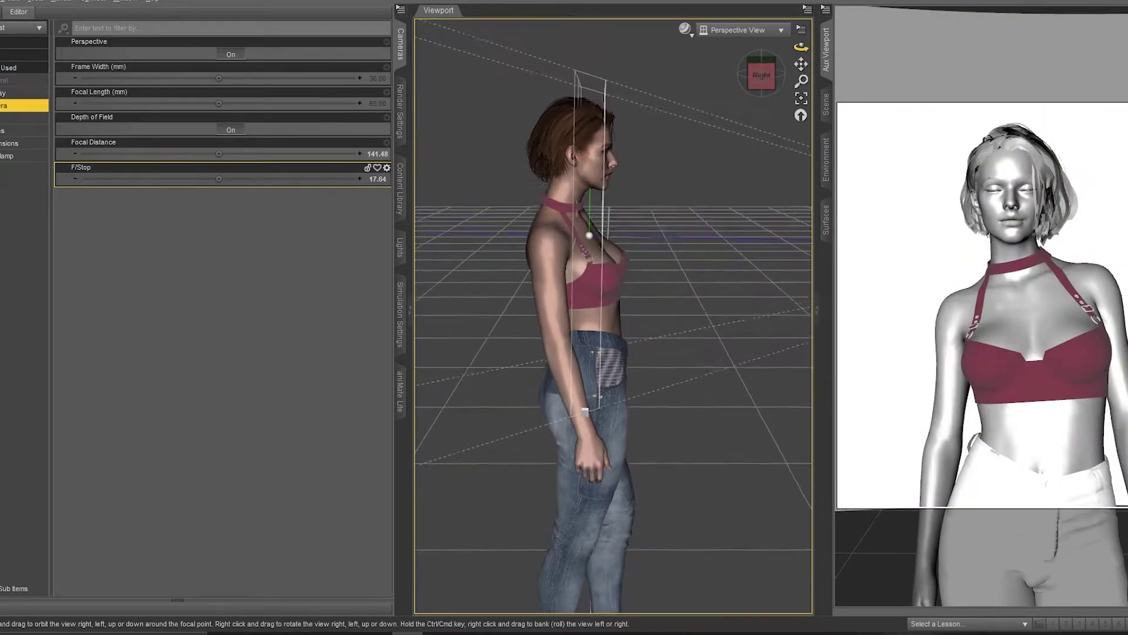
pyautogui.moveTo(800, 47); pyautogui.dragTo(801, 56)
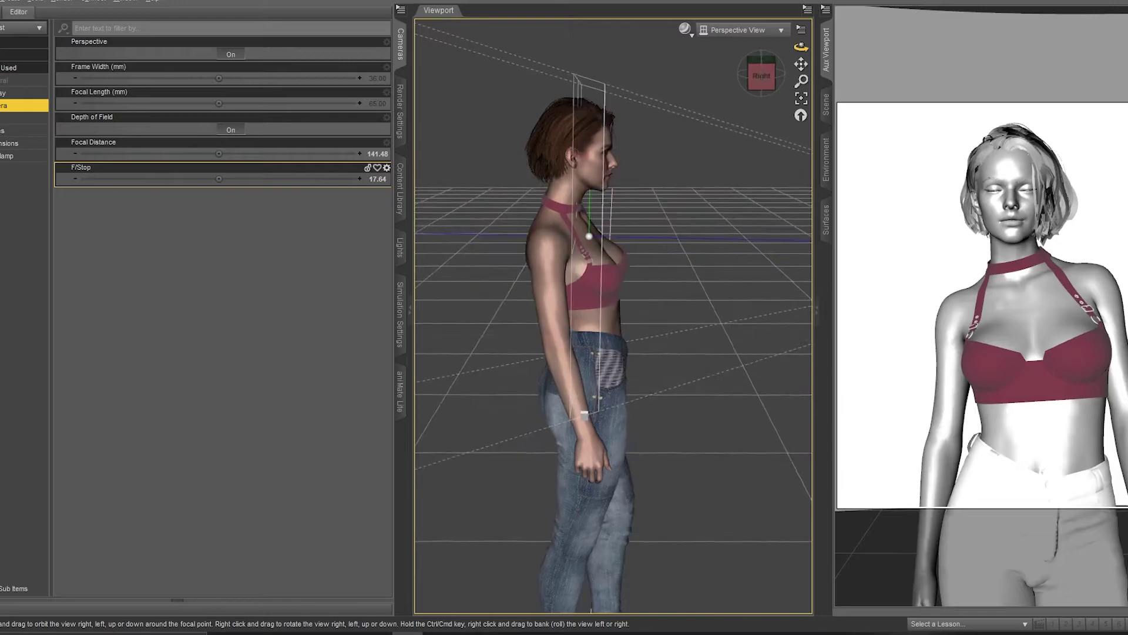
pyautogui.moveTo(217, 179); pyautogui.dragTo(189, 154)
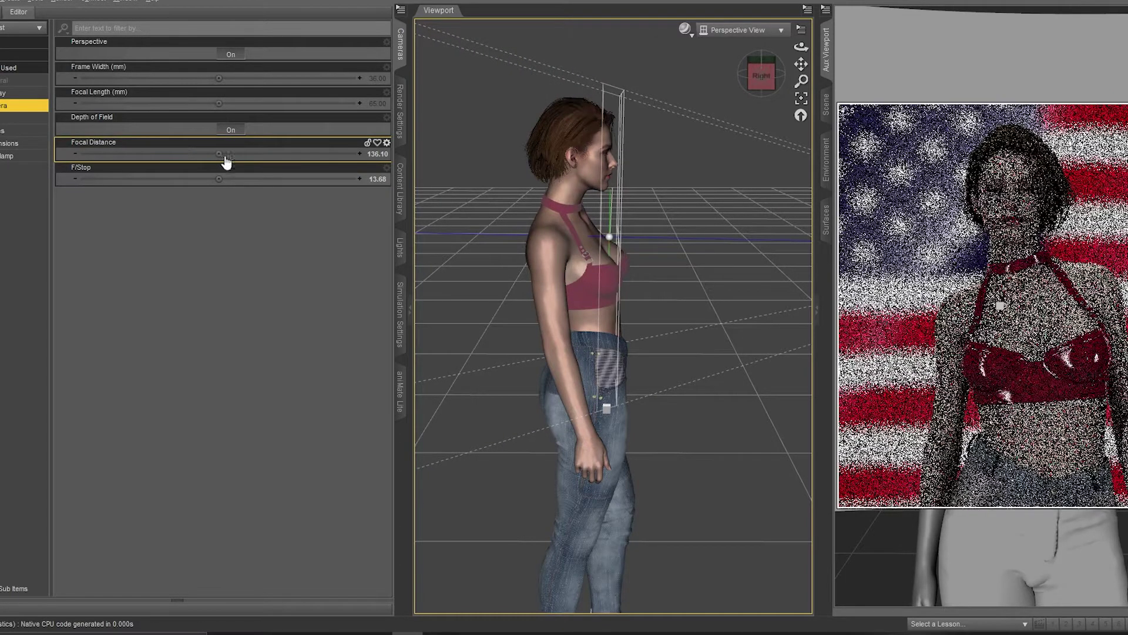
pyautogui.moveTo(219, 179); pyautogui.dragTo(196, 178)
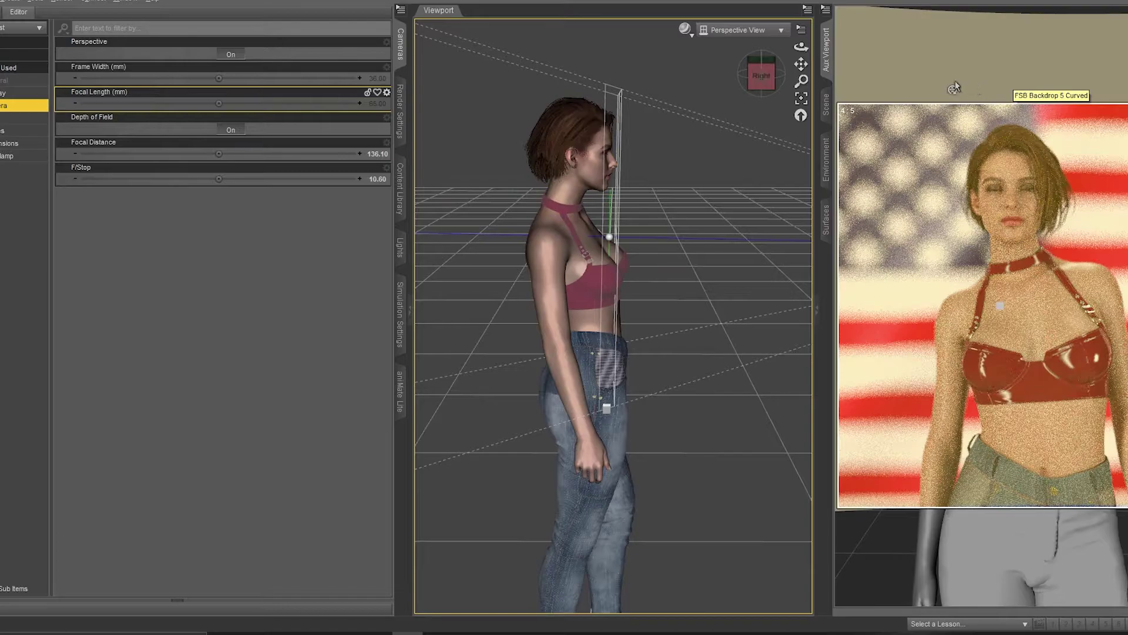
# Step: Inspect the figure and the focus planes from the front in the perspective view
pyautogui.click(764, 32)
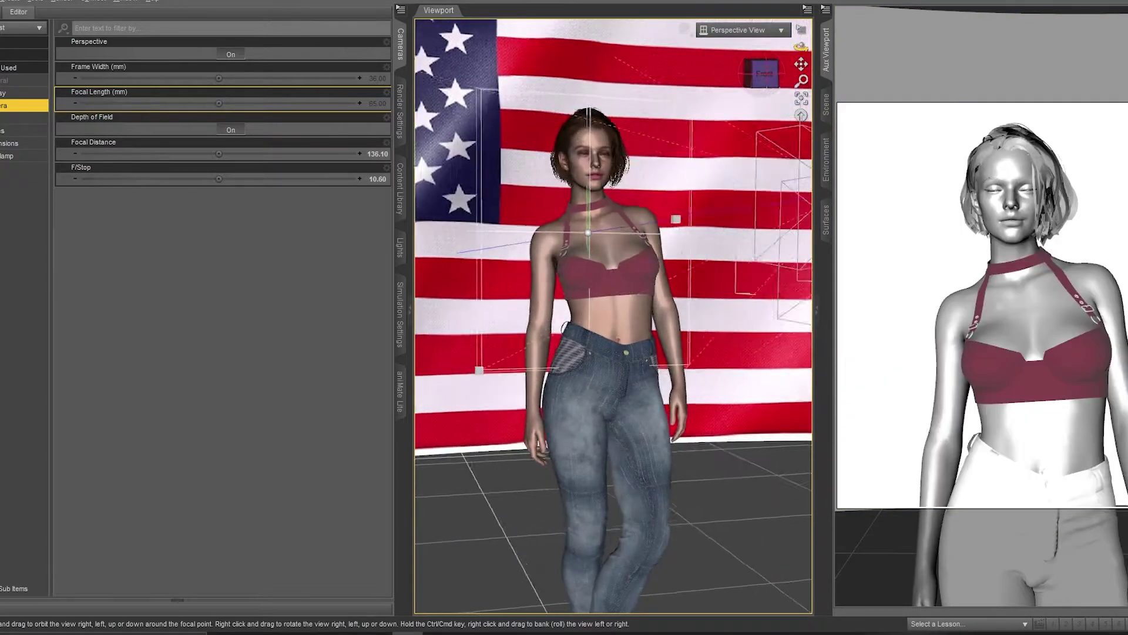
pyautogui.moveTo(801, 47); pyautogui.dragTo(769, 48)
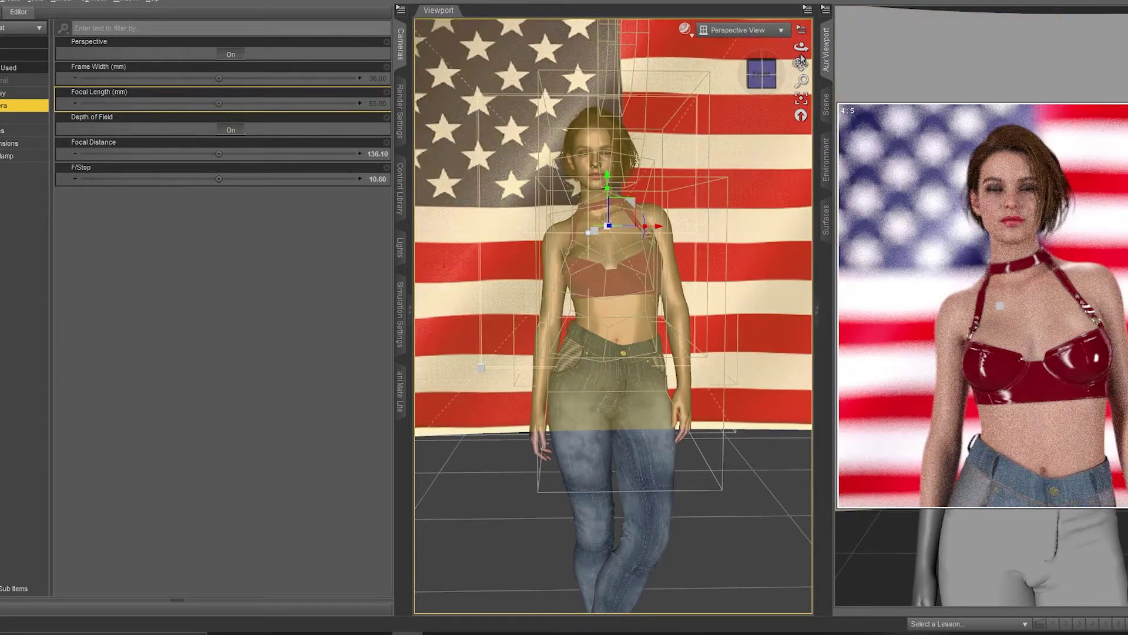
# Step: Examine the positions of the figure, camera test's focus planes and the flag backdrop from the side in the perspective view
pyautogui.moveTo(800, 47); pyautogui.dragTo(751, 48)
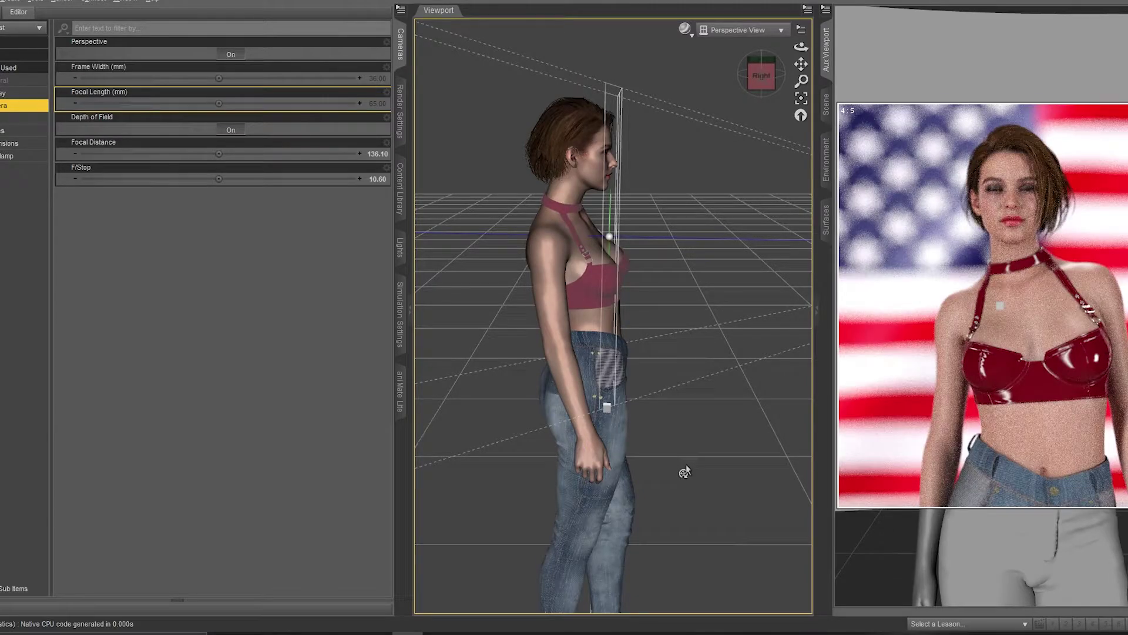
pyautogui.scroll(-8, 686, 468)
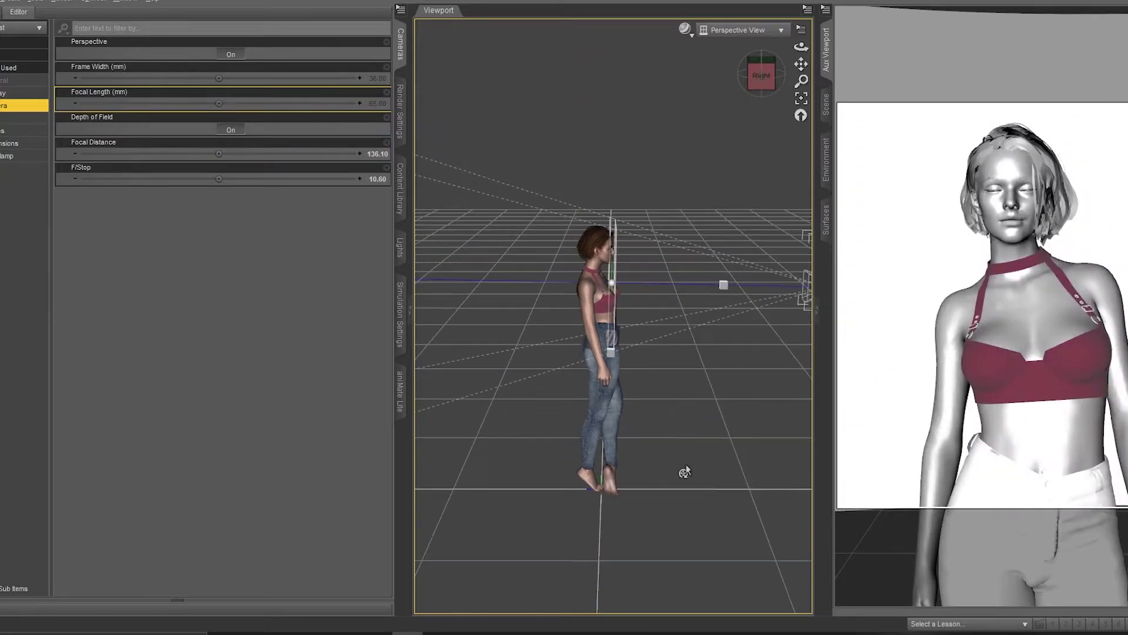
pyautogui.moveTo(801, 63); pyautogui.dragTo(884, 32)
pyautogui.scroll(-5, 585, 460)
pyautogui.moveTo(801, 64); pyautogui.dragTo(818, 53)
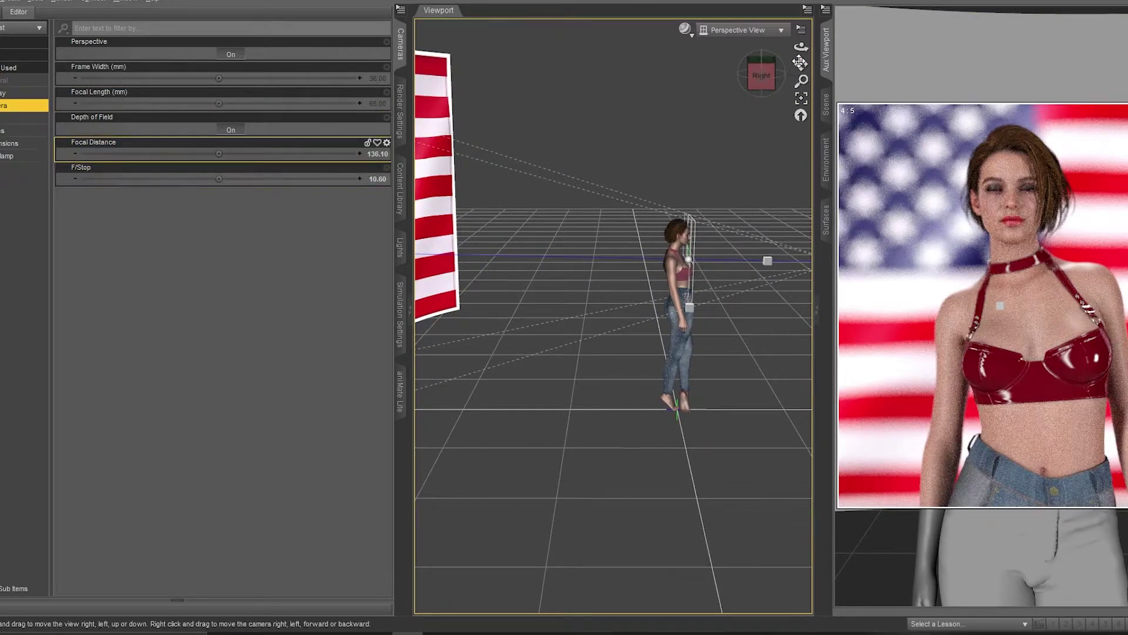
pyautogui.moveTo(801, 63); pyautogui.dragTo(793, 64)
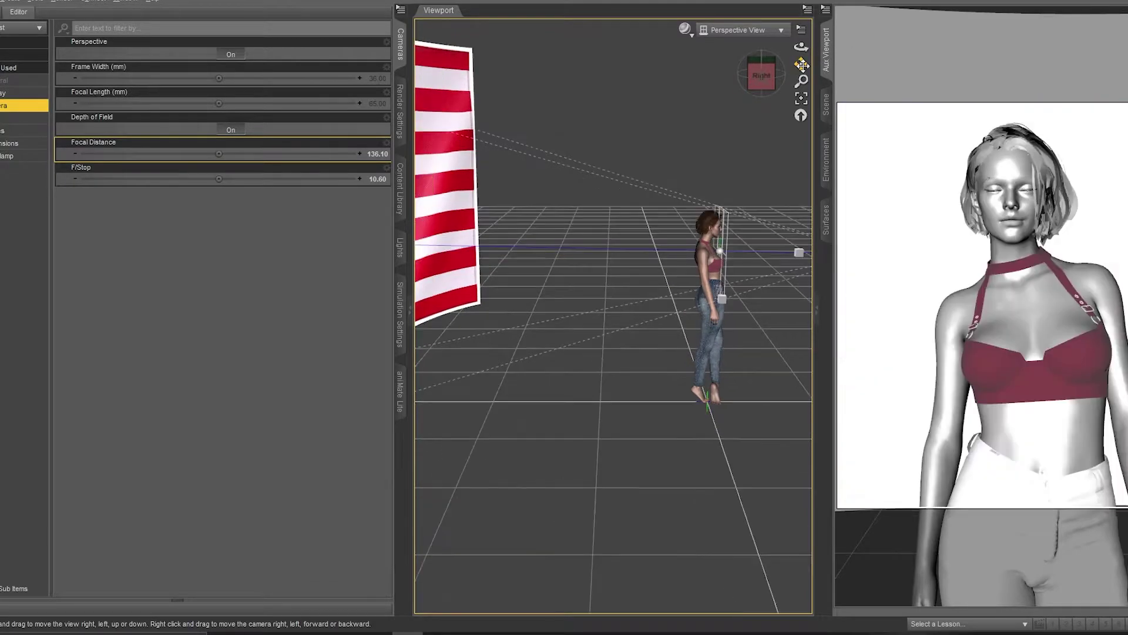
pyautogui.click(826, 109)
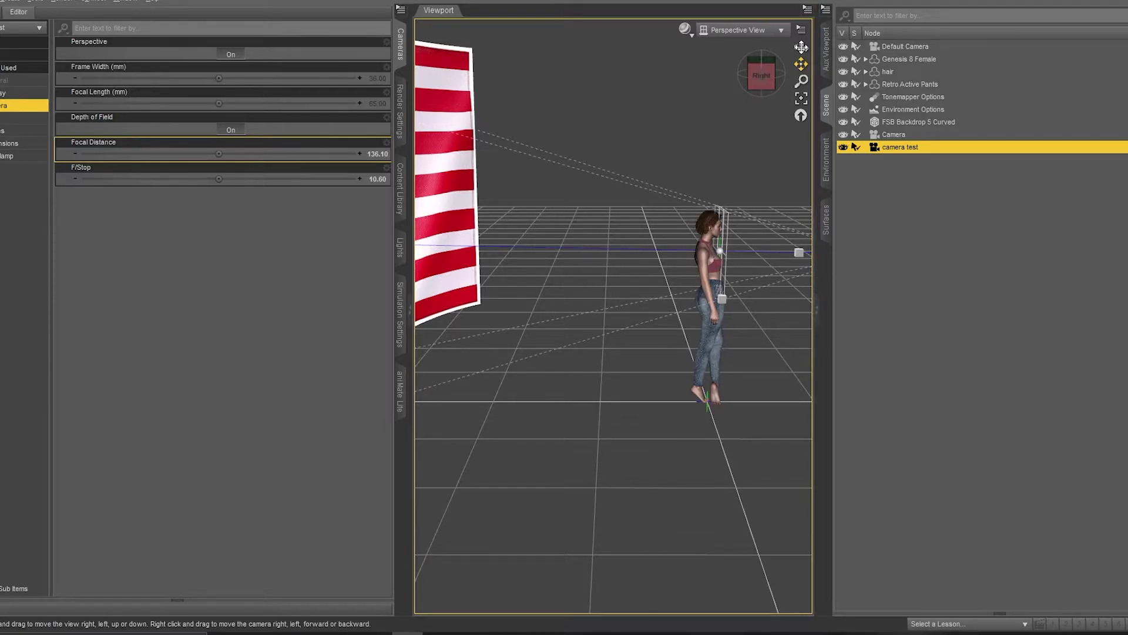
pyautogui.moveTo(801, 47); pyautogui.dragTo(784, 48)
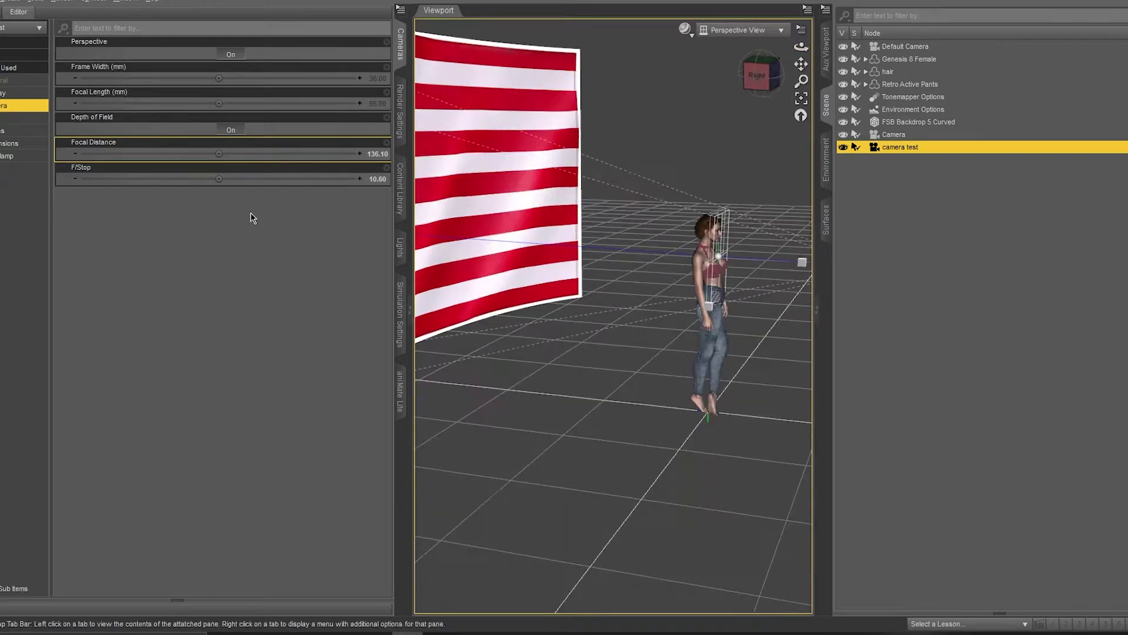
# Step: Shift camera test's focus onto the flag backdrop with a Focal Distance of 469.32 and an F/Stop of 5.35, and preview the render
pyautogui.moveTo(219, 153); pyautogui.dragTo(307, 153)
pyautogui.moveTo(801, 63); pyautogui.dragTo(1015, 84)
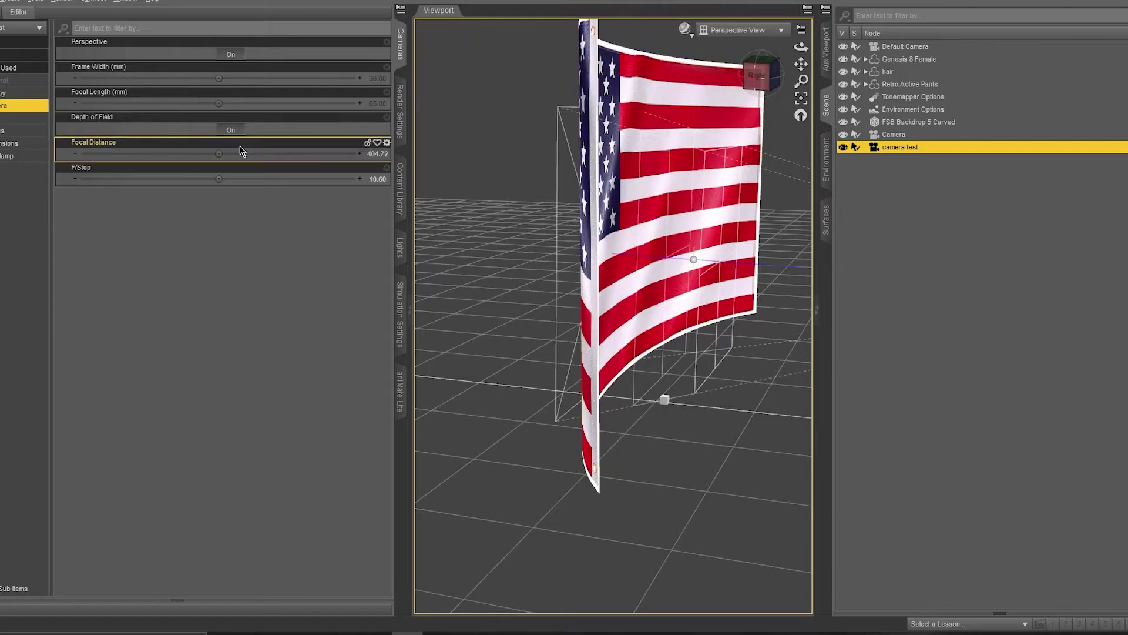
pyautogui.moveTo(226, 153); pyautogui.dragTo(273, 153)
pyautogui.moveTo(219, 178)
pyautogui.mouseDown()
pyautogui.moveTo(180, 178)
pyautogui.moveTo(235, 180)
pyautogui.mouseUp()
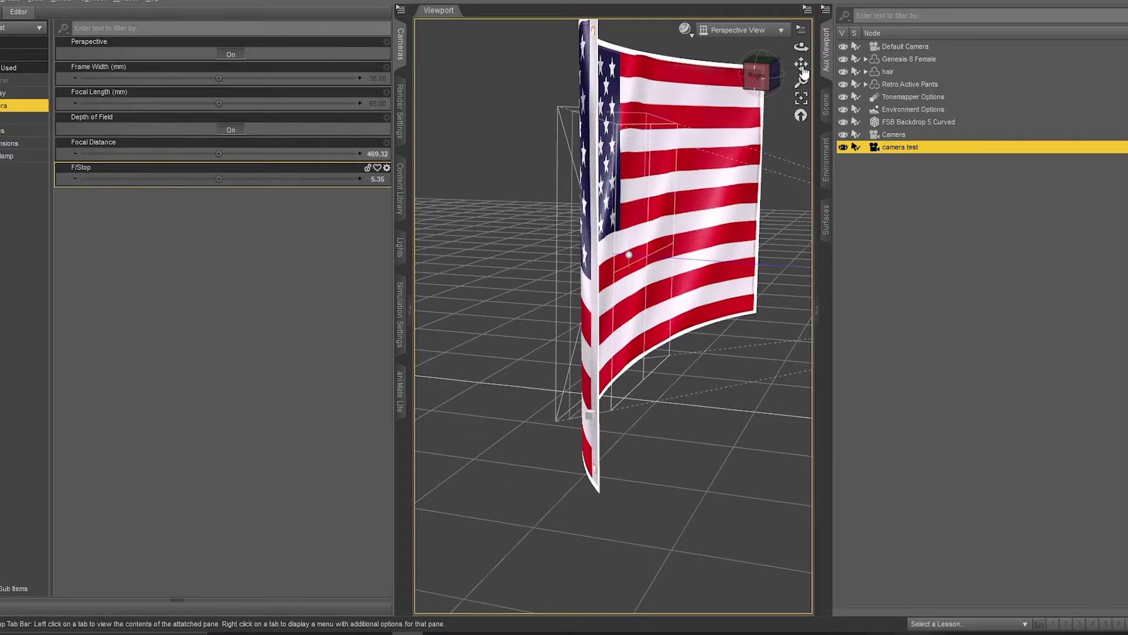
pyautogui.click(826, 59)
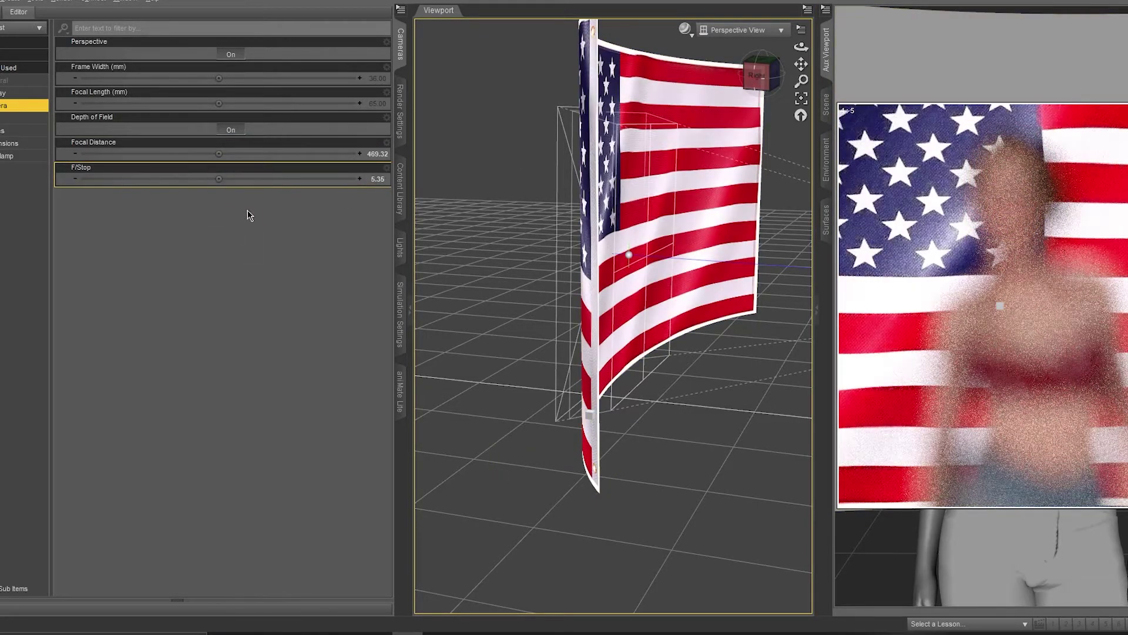
# Step: Set camera test's F/Stop to 13.32 and Focal Distance to 448.13, and check the focus planes around the flag from above
pyautogui.moveTo(218, 179); pyautogui.dragTo(217, 153)
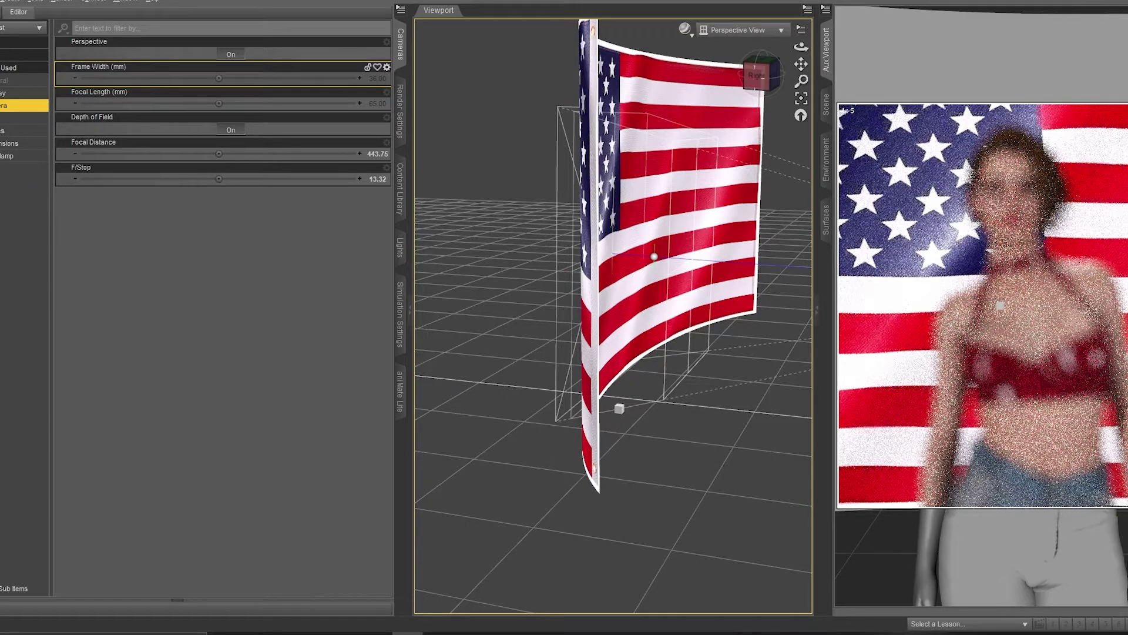
pyautogui.moveTo(801, 47); pyautogui.dragTo(814, 100)
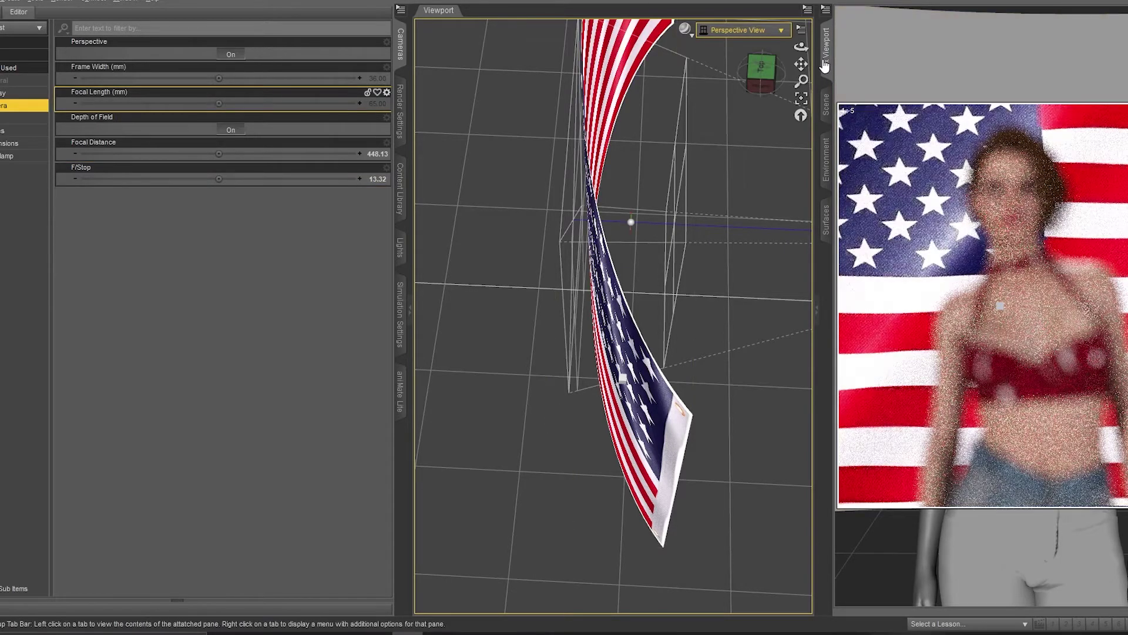
pyautogui.moveTo(801, 64); pyautogui.dragTo(734, 28)
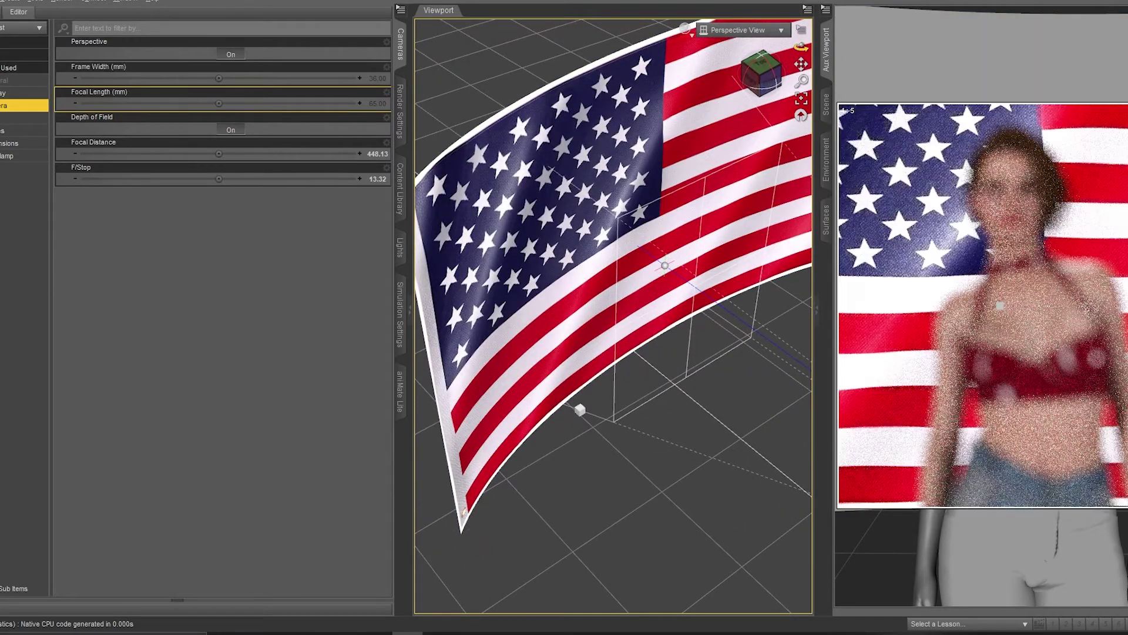